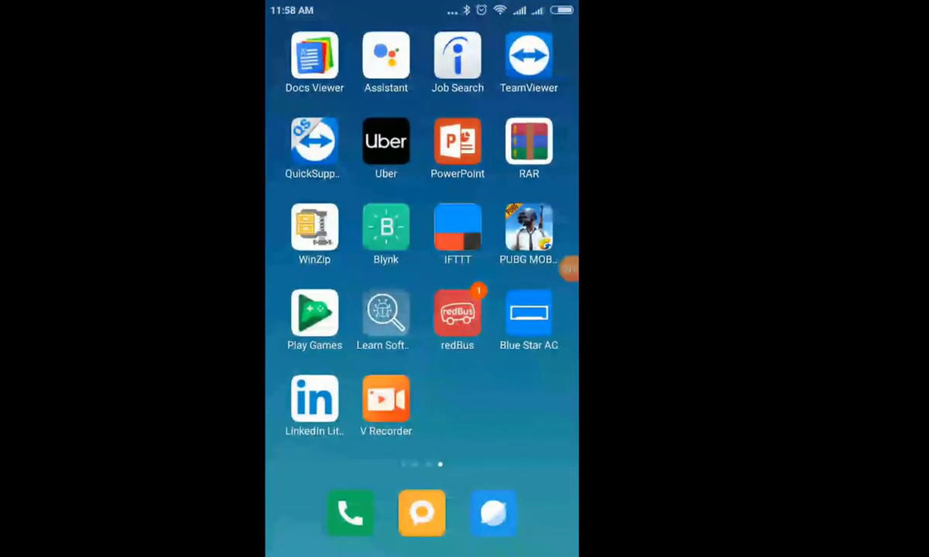
# From My Applets, start a new applet and pick Google Assistant as its trigger service
pyautogui.moveTo(325, 232)
pyautogui.mouseDown()
pyautogui.moveTo(526, 232)
pyautogui.moveTo(325, 232)
pyautogui.mouseUp()
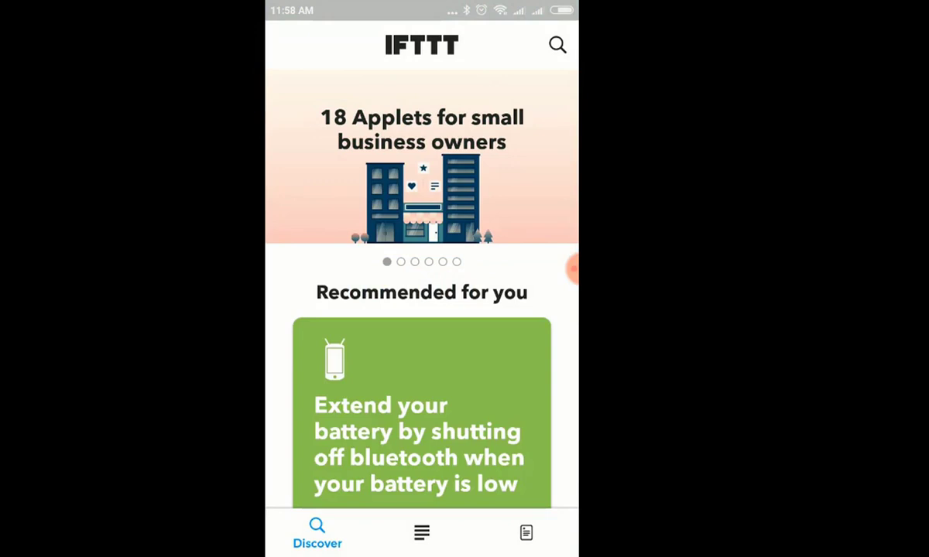
pyautogui.click(526, 534)
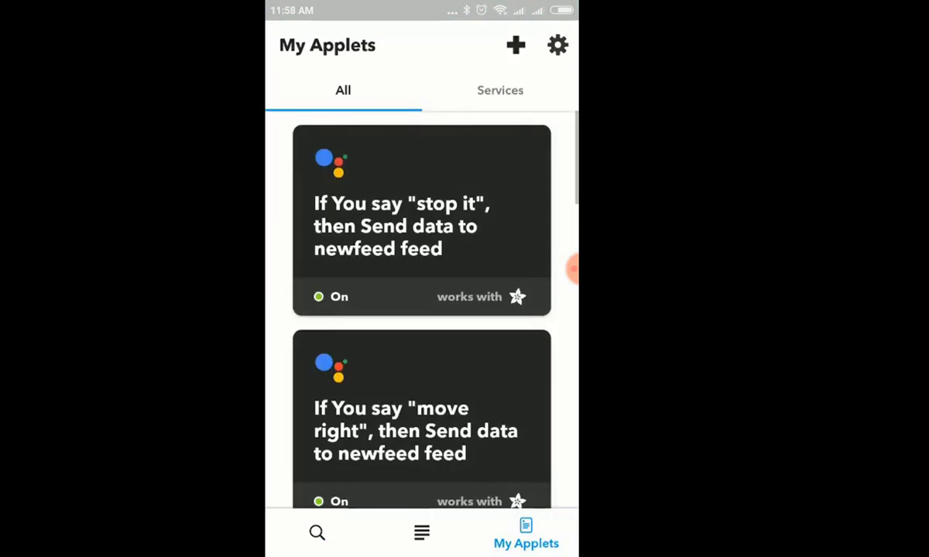
pyautogui.click(516, 45)
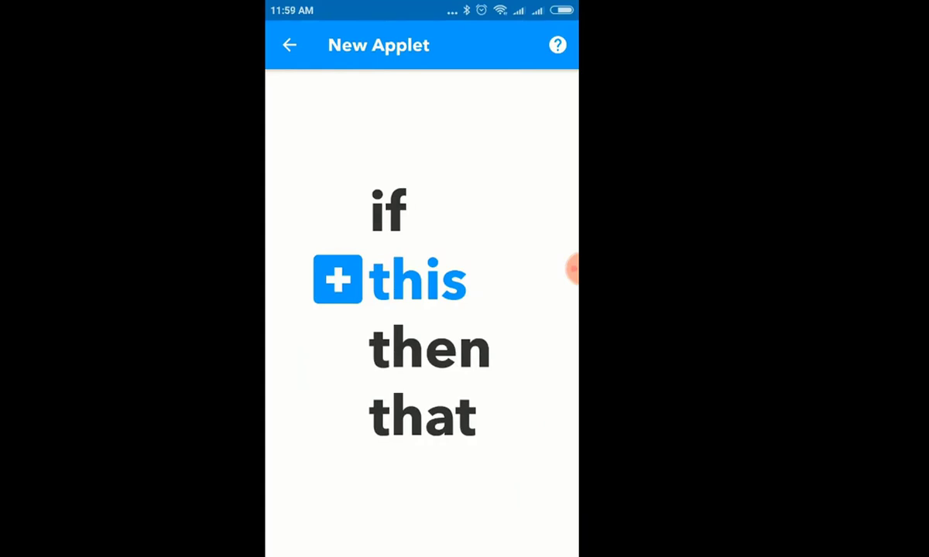
pyautogui.click(337, 278)
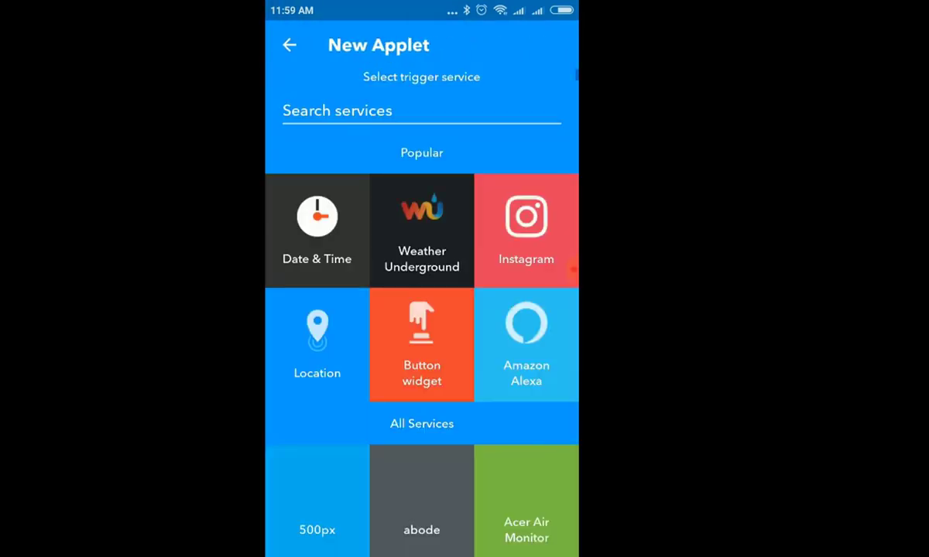
pyautogui.click(337, 111)
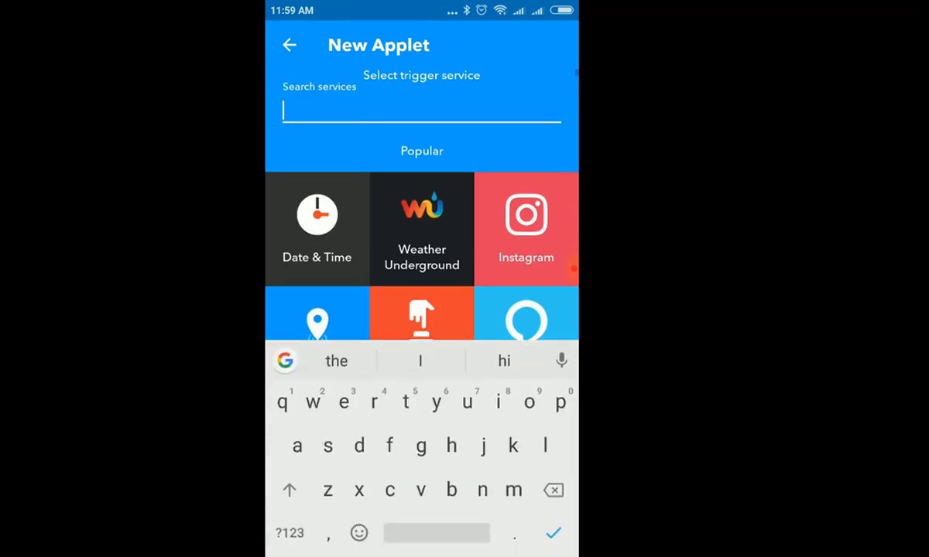
pyautogui.write('goog')
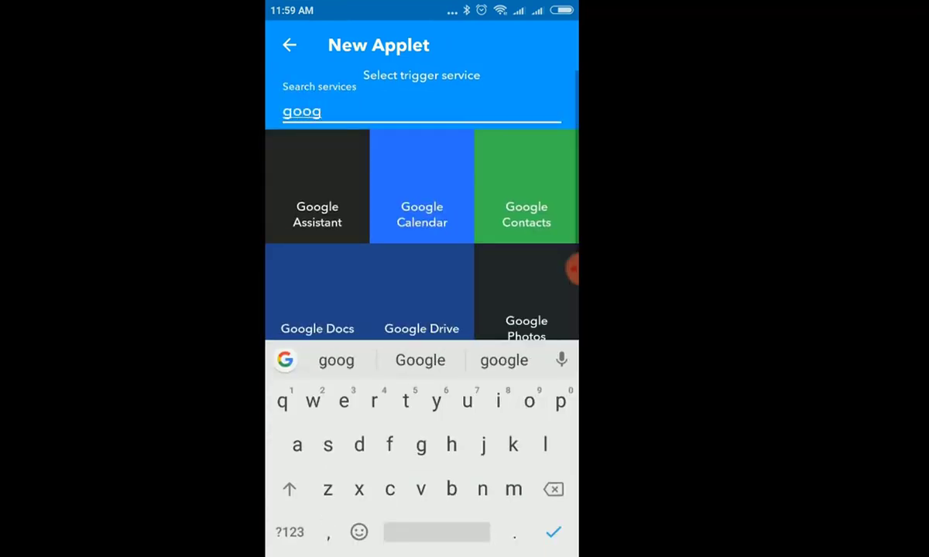
pyautogui.write('le ')
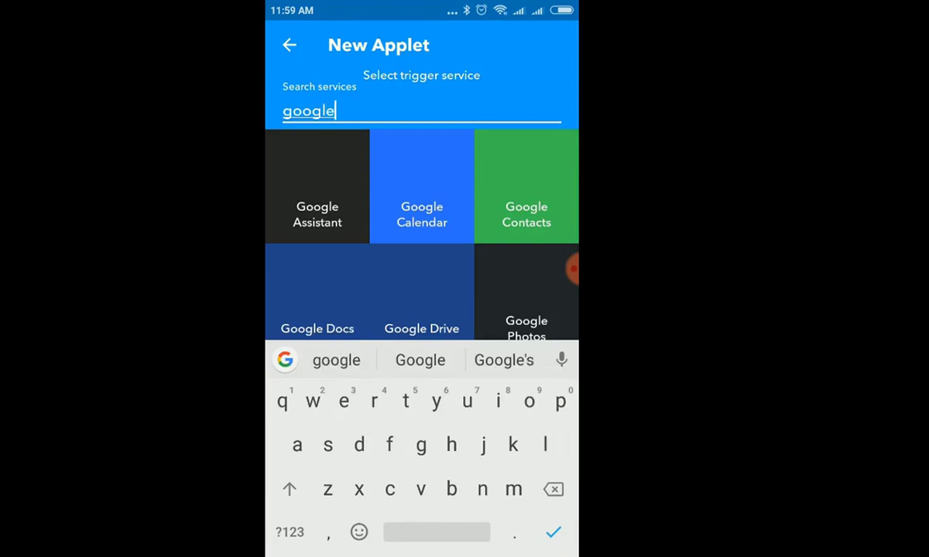
pyautogui.write('ass')
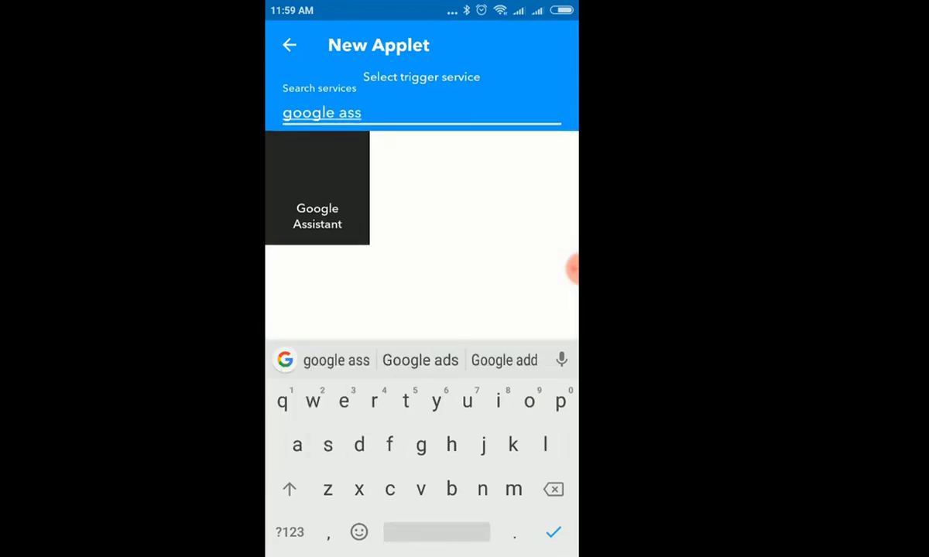
pyautogui.write('ista')
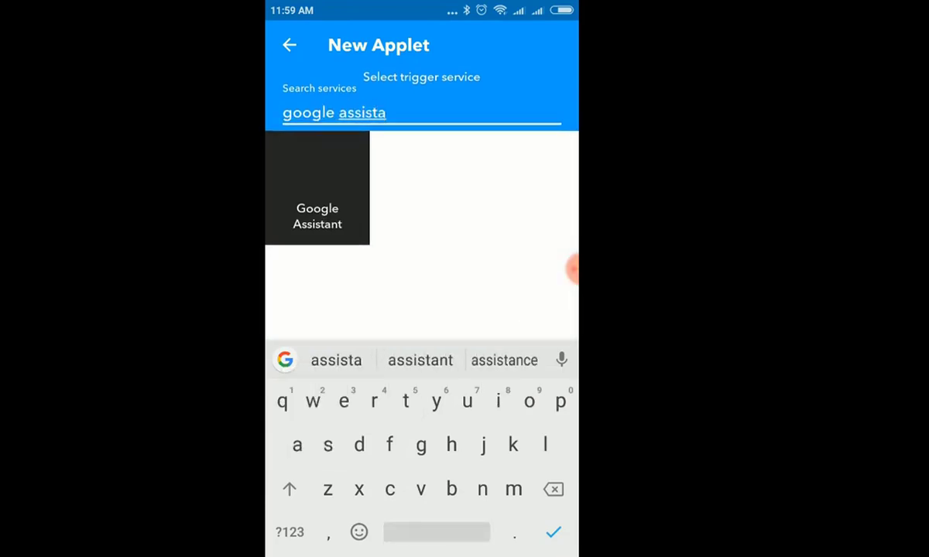
pyautogui.click(317, 188)
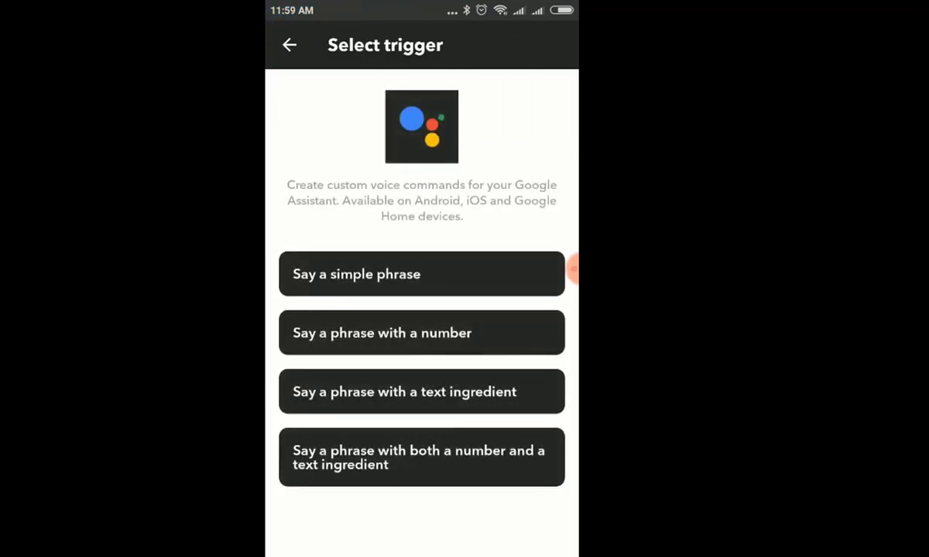
# Choose the 'Say a simple phrase' trigger and enter the phrase 'move forward'
pyautogui.click(571, 270)
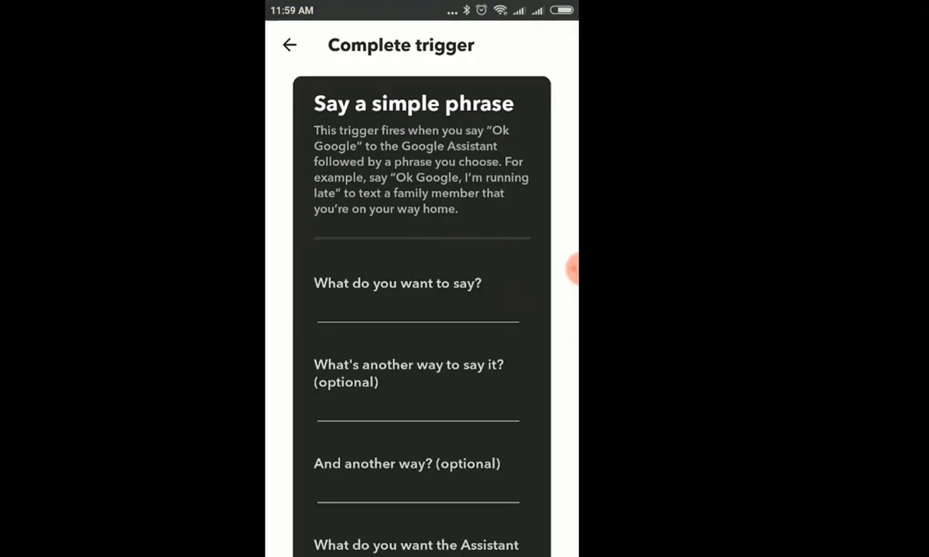
pyautogui.click(418, 313)
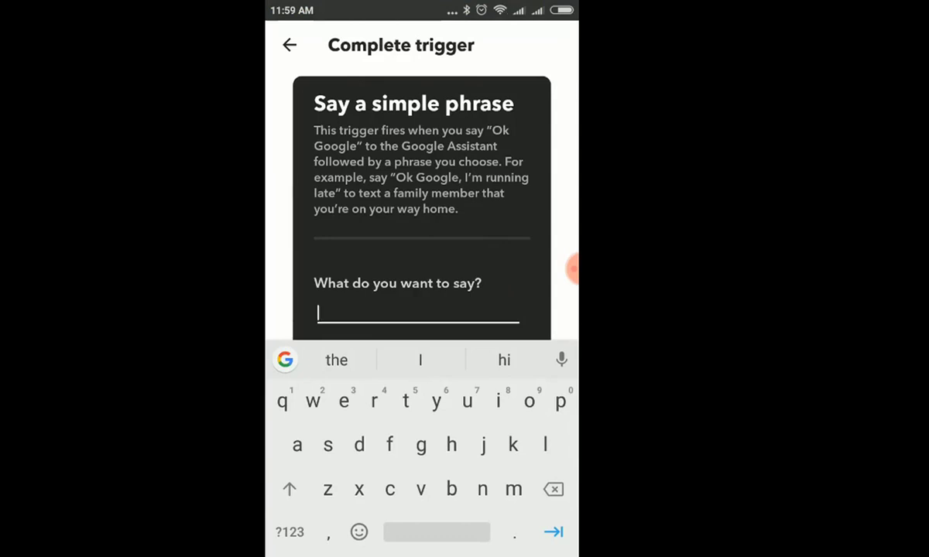
pyautogui.write('move ')
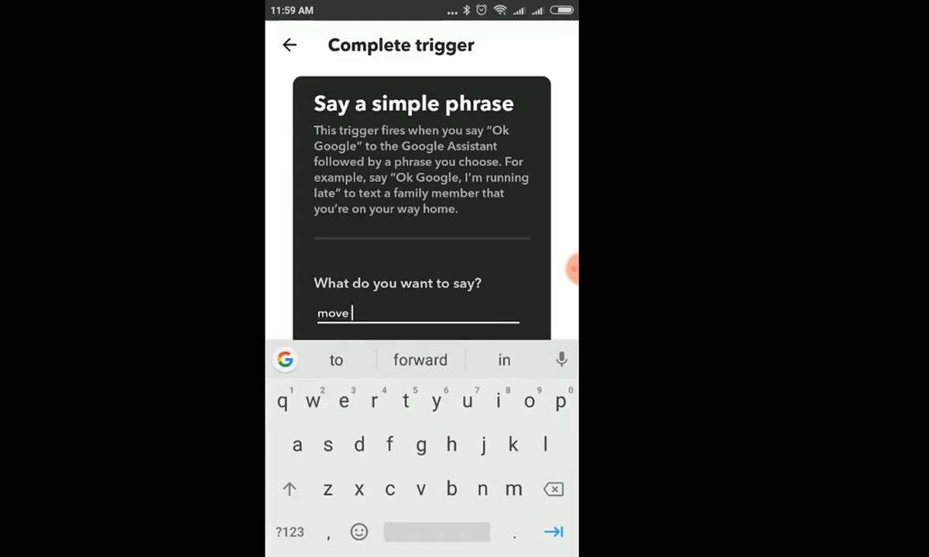
pyautogui.write('forward')
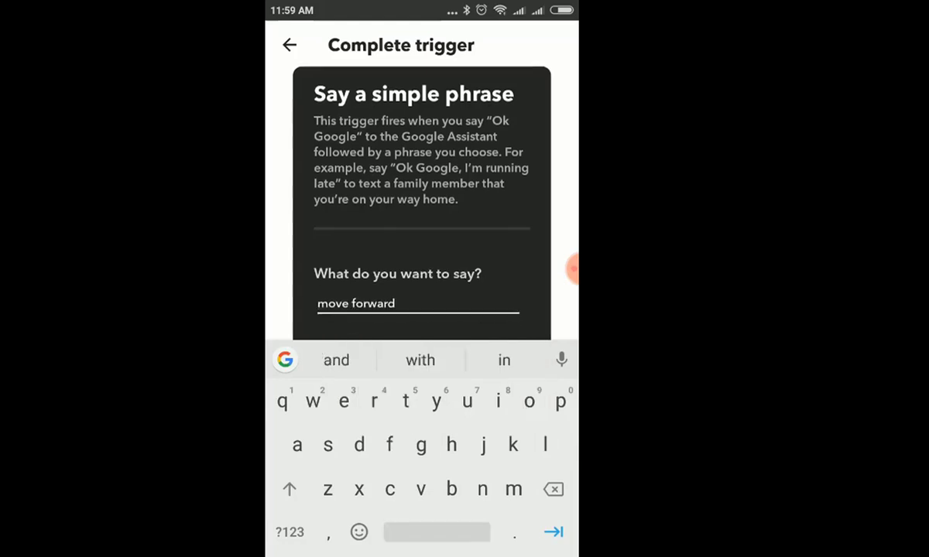
pyautogui.scroll(-5, 422, 201)
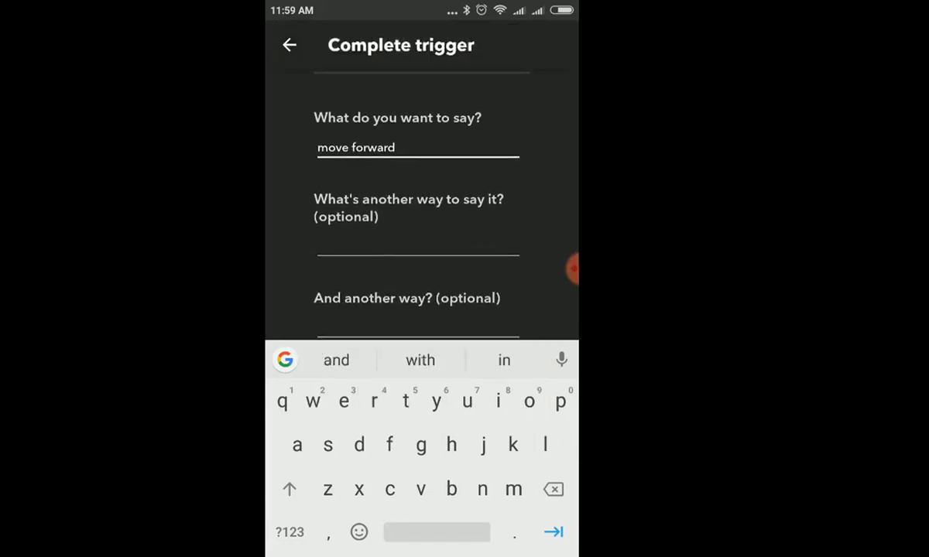
pyautogui.scroll(-3, 422, 201)
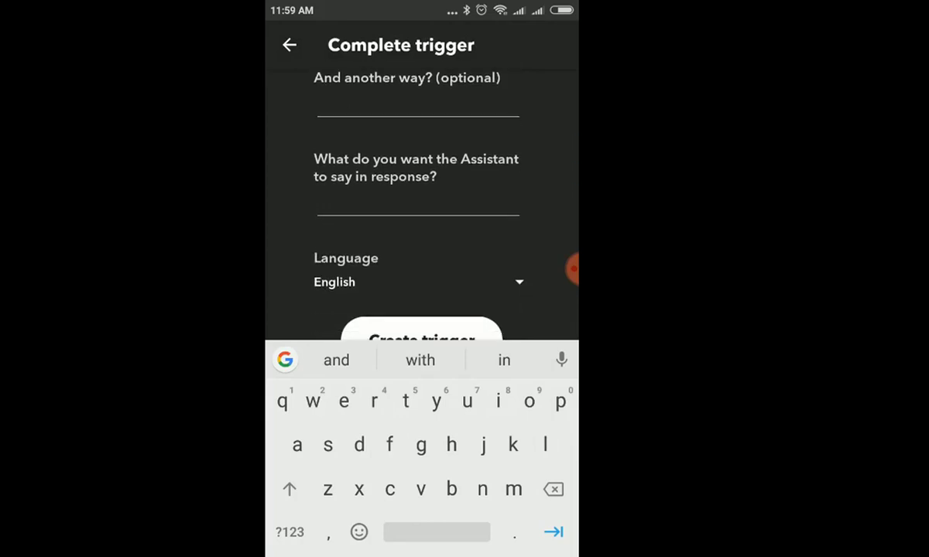
pyautogui.scroll(5, 422, 201)
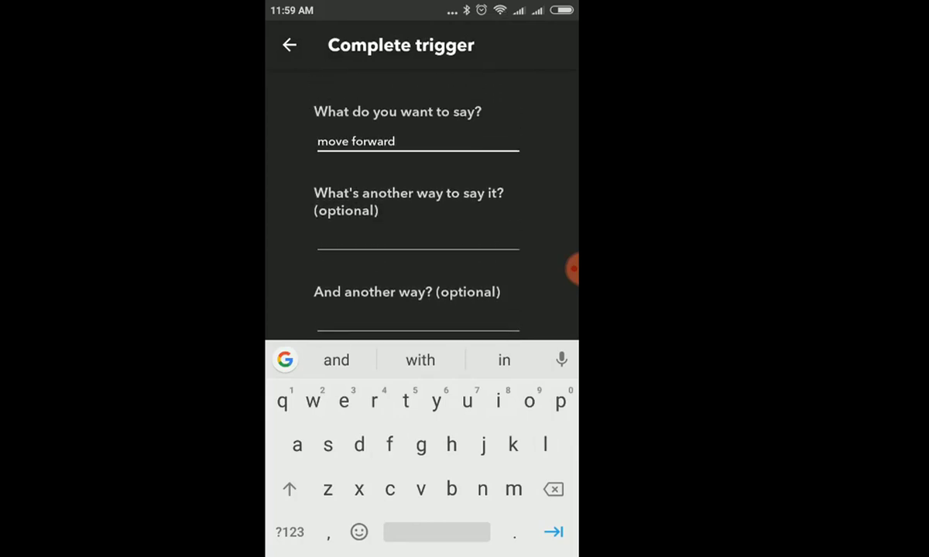
# Set the Assistant's reply to 'okay moving forward' and create the trigger
pyautogui.click(349, 242)
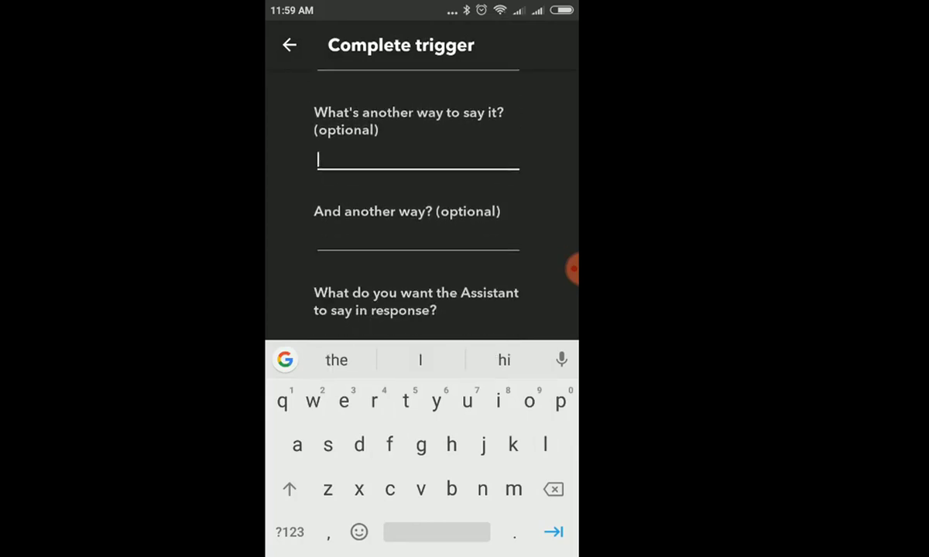
pyautogui.click(349, 241)
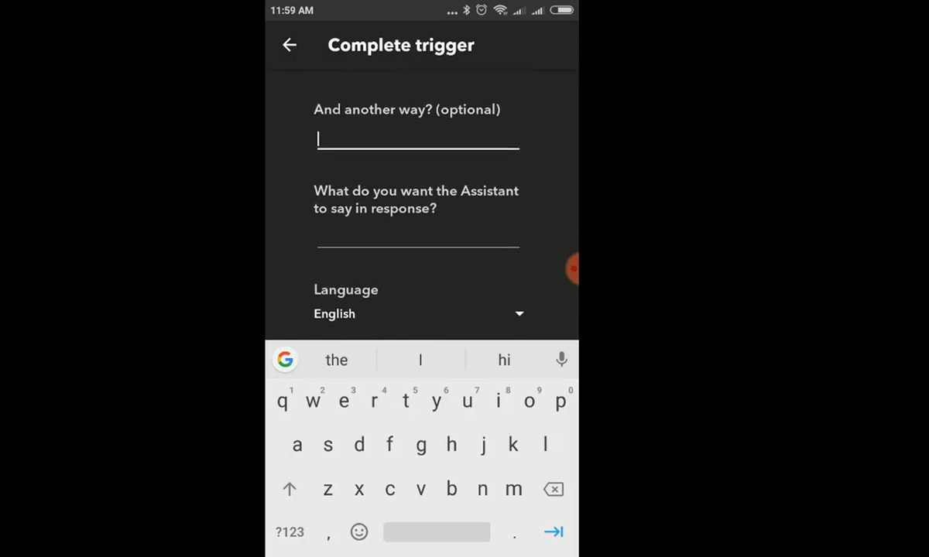
pyautogui.click(348, 239)
pyautogui.write('oka')
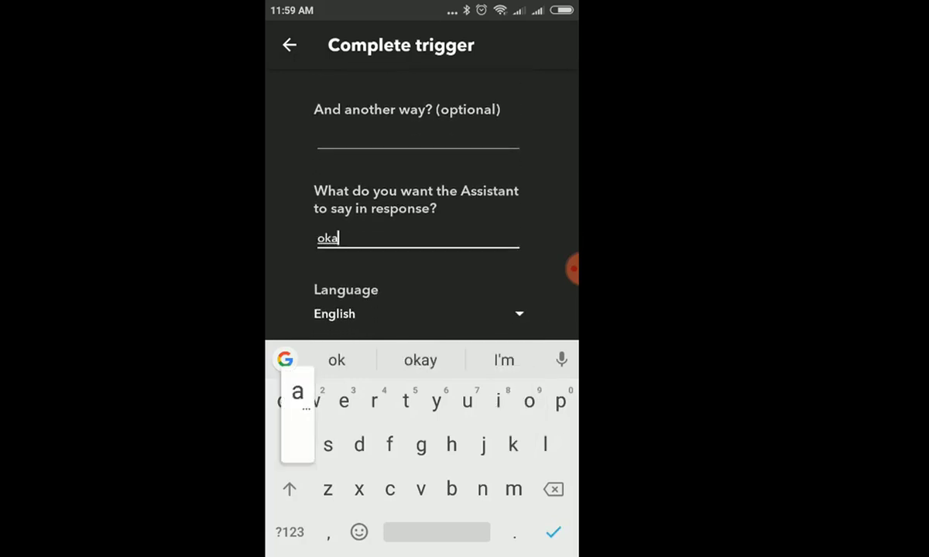
pyautogui.write('y mov')
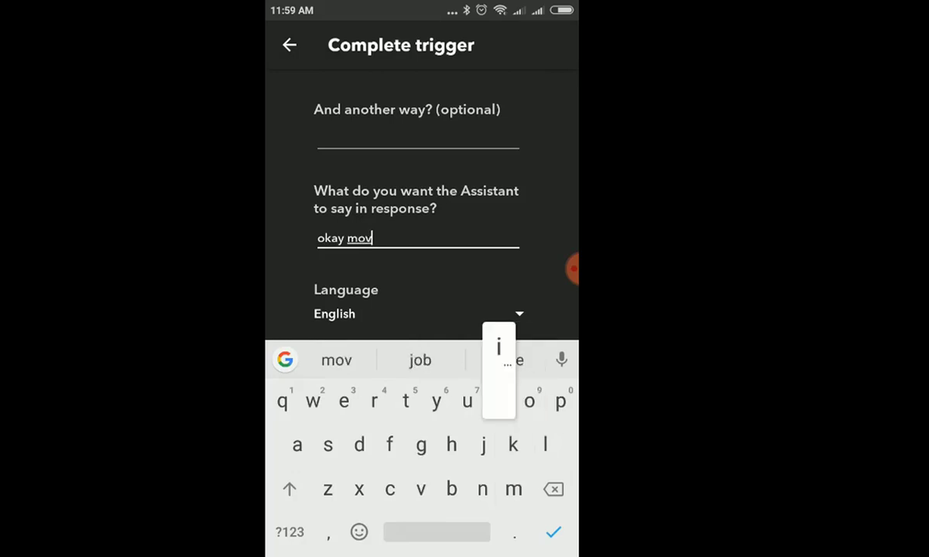
pyautogui.write('ing b')
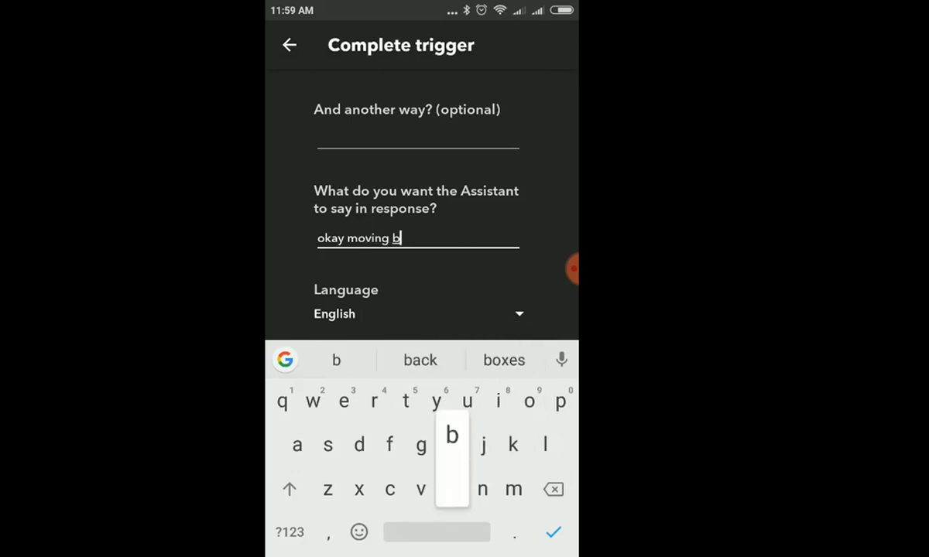
pyautogui.write('a')
pyautogui.press('BackSpace')
pyautogui.press('BackSpace')
pyautogui.write('forward')
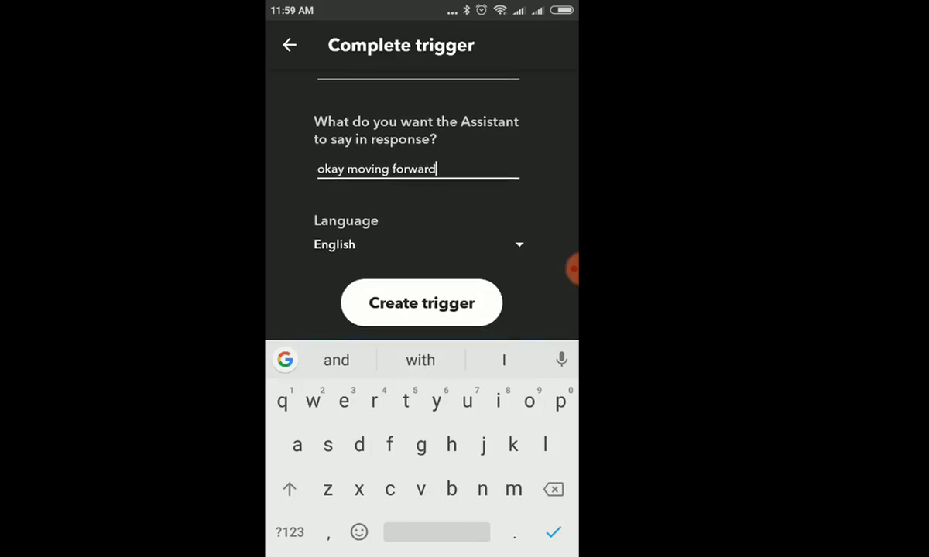
pyautogui.click(421, 303)
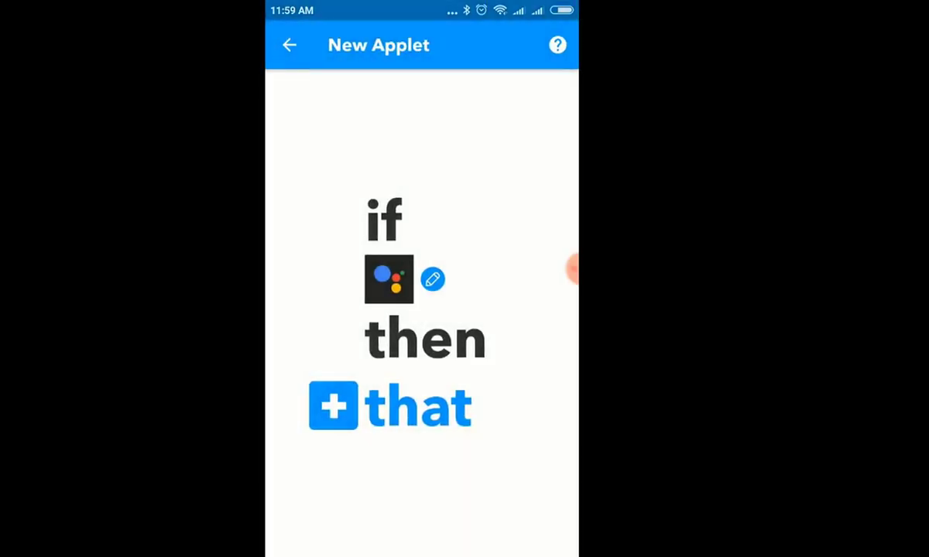
# Choose Adafruit's 'Send data to Adafruit IO' as the applet's action
pyautogui.click(332, 406)
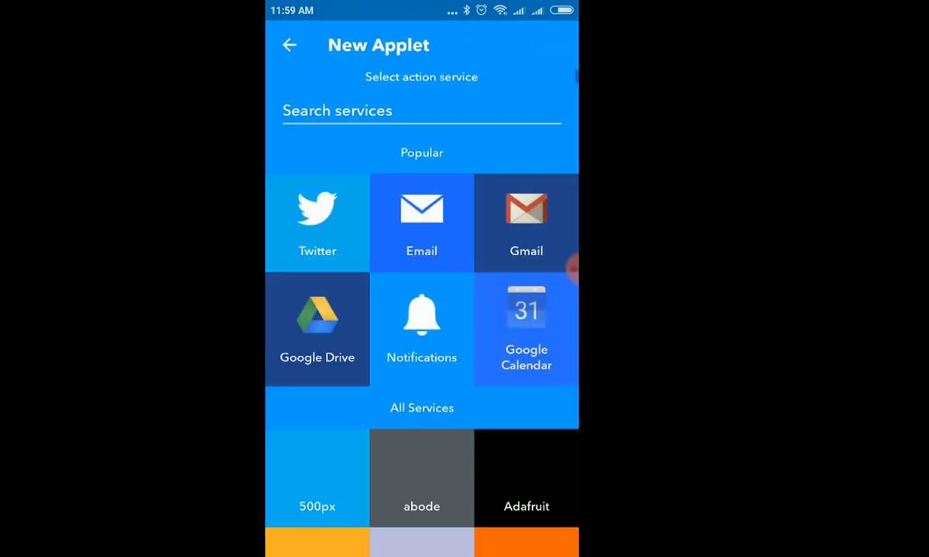
pyautogui.click(421, 113)
pyautogui.write('ada')
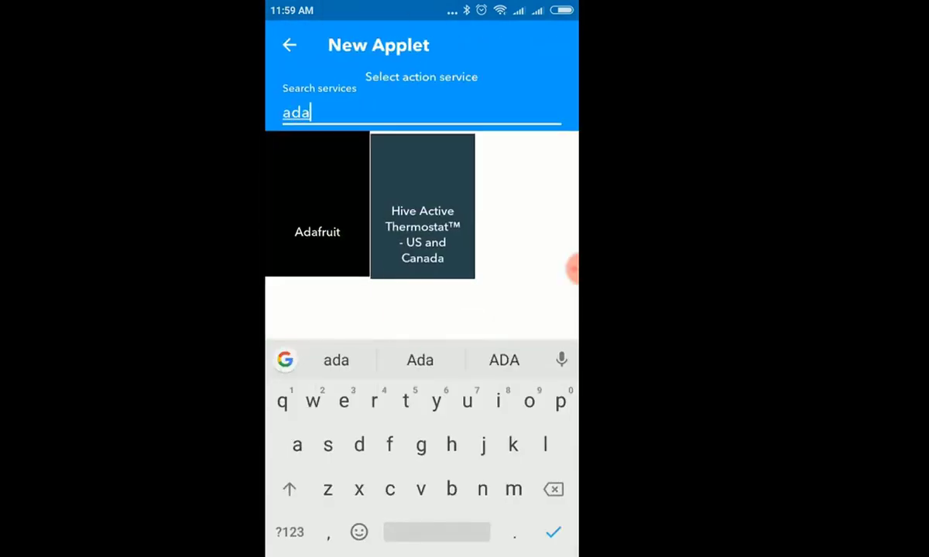
pyautogui.write('d')
pyautogui.press('BackSpace')
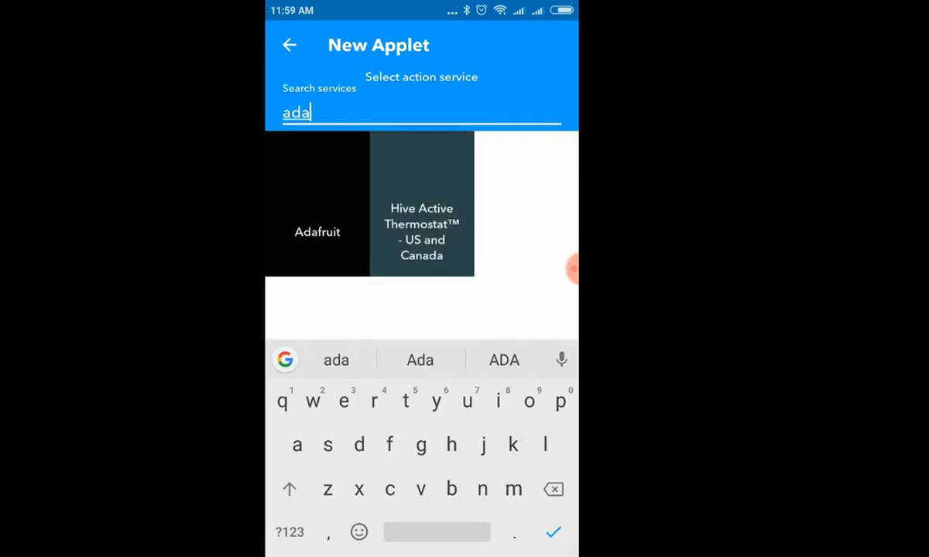
pyautogui.write('fr')
pyautogui.click(317, 204)
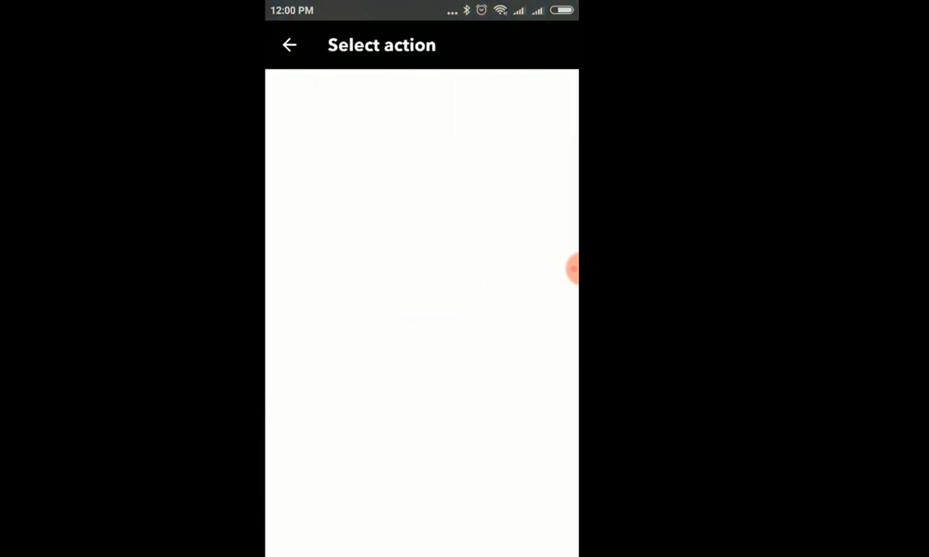
pyautogui.click(493, 305)
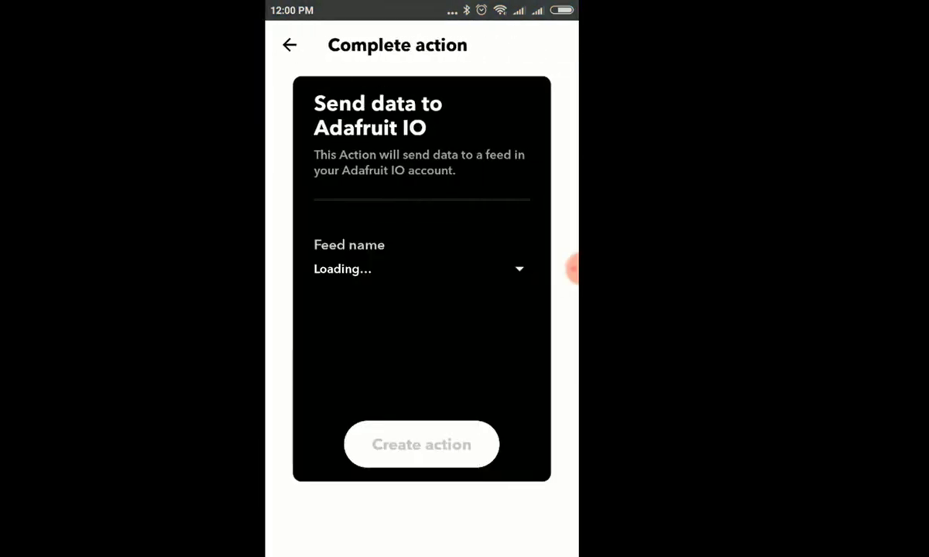
# Configure the action to send data 1 to the dashfeed feed and create it
pyautogui.click(418, 269)
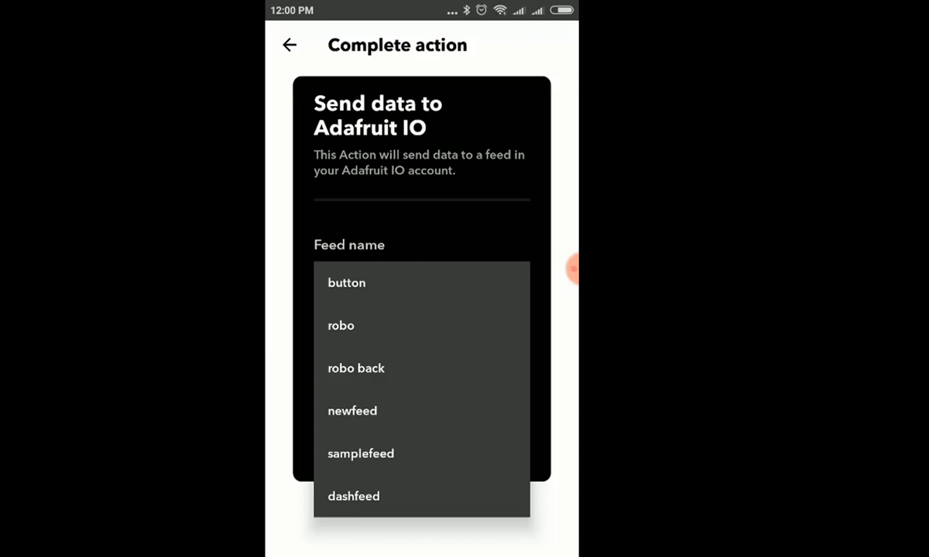
pyautogui.click(354, 496)
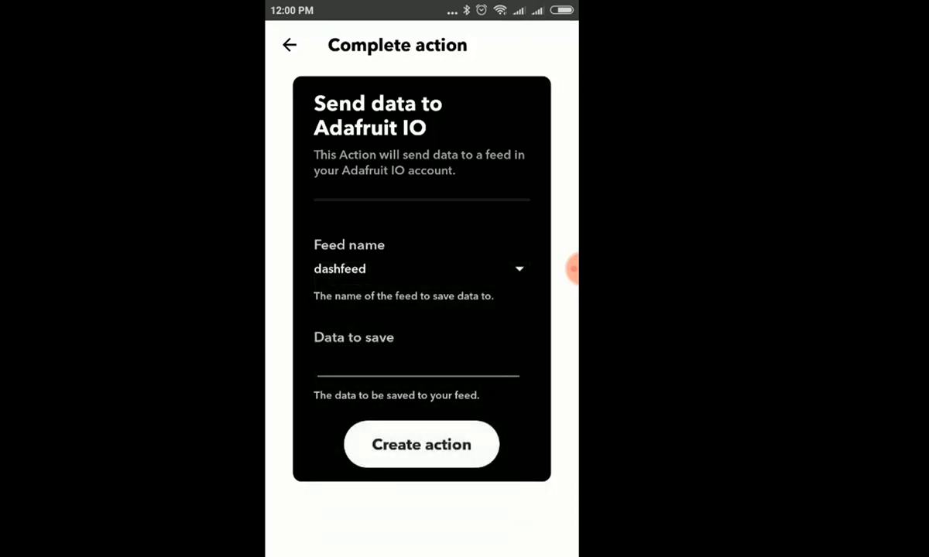
pyautogui.click(418, 365)
pyautogui.click(286, 531)
pyautogui.write('1')
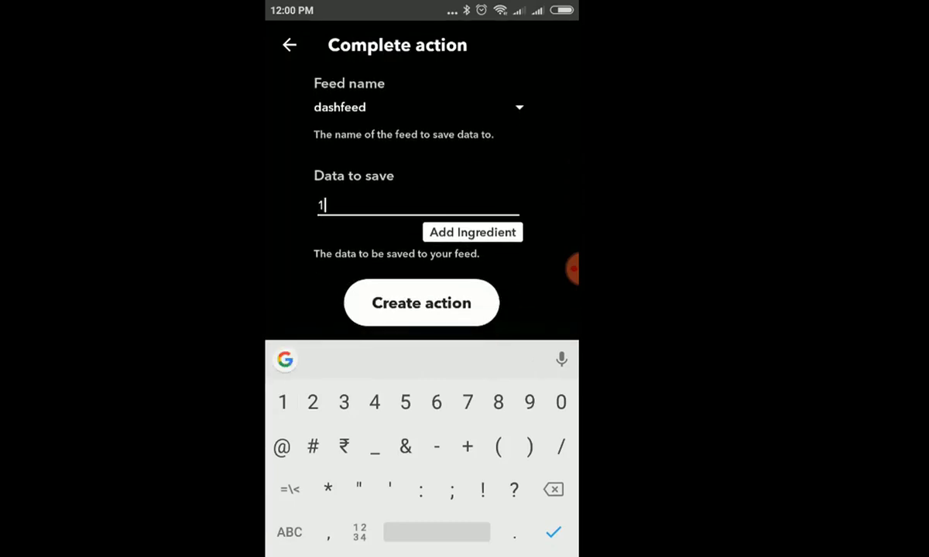
pyautogui.click(421, 303)
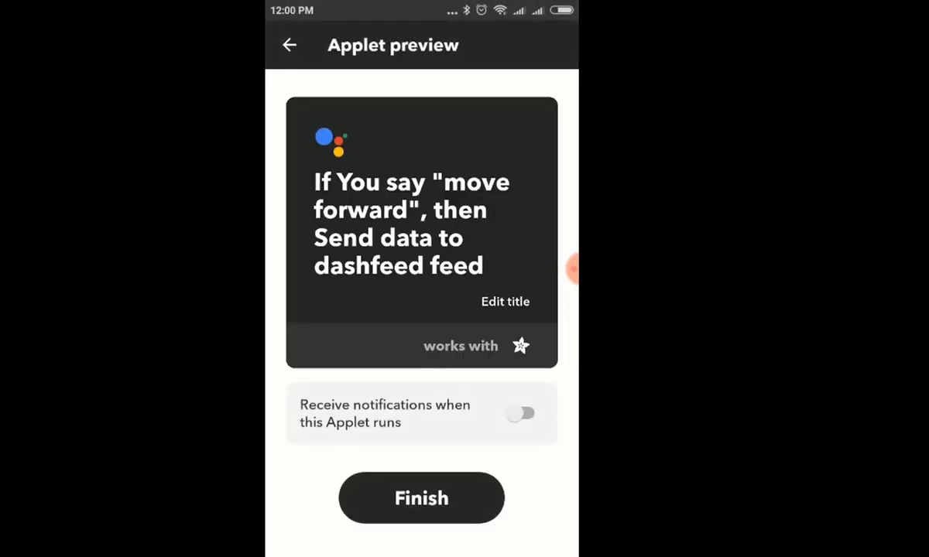
# Finish the move-forward applet, turning it On, and return to My Applets
pyautogui.click(421, 499)
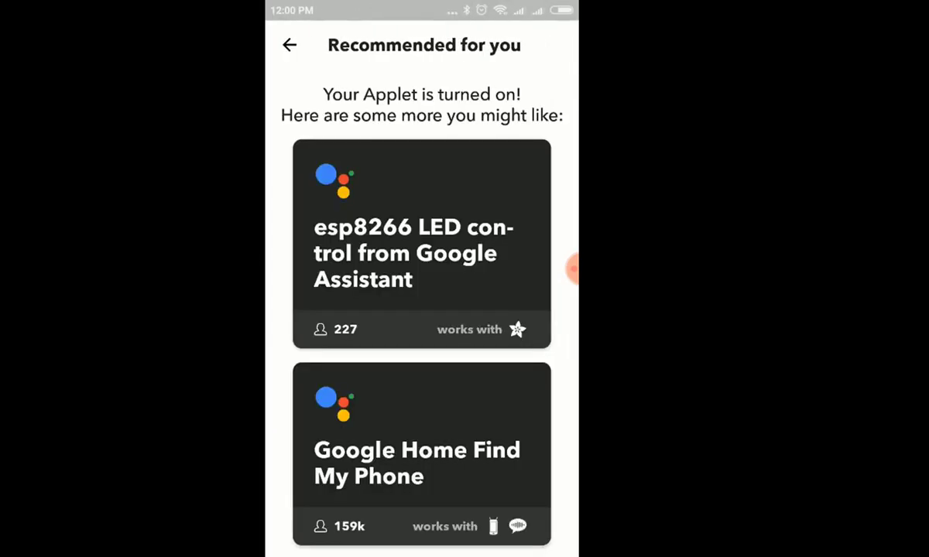
pyautogui.click(290, 45)
pyautogui.press('Escape')
pyautogui.scroll(-3, 422, 310)
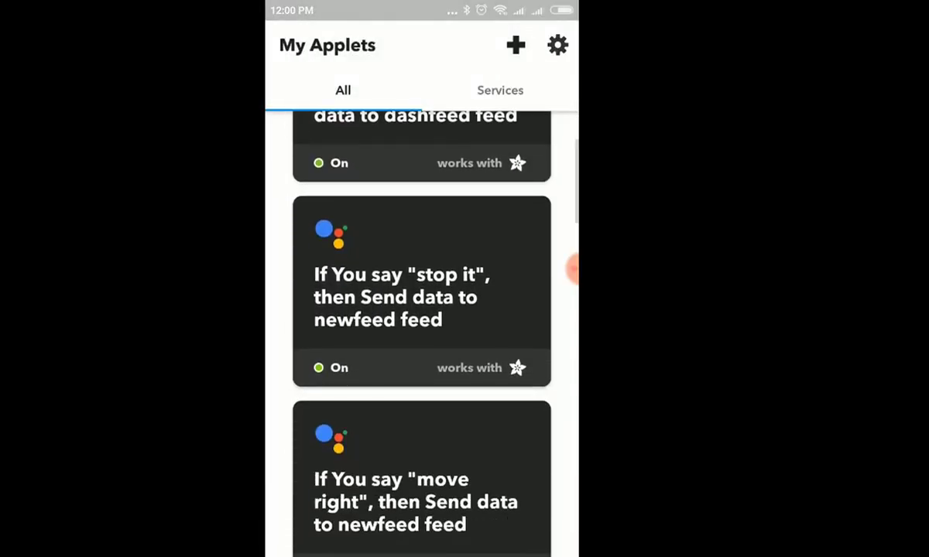
pyautogui.scroll(3, 421, 309)
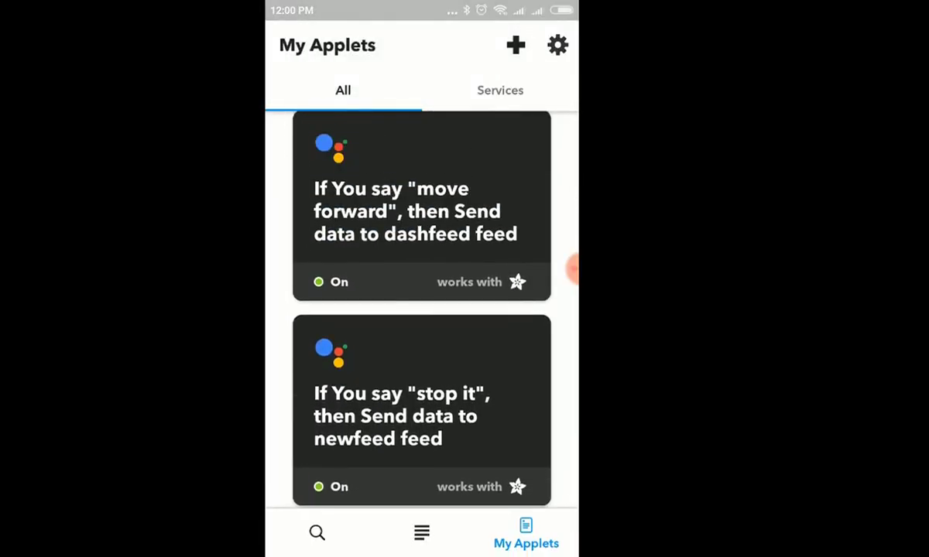
pyautogui.click(515, 45)
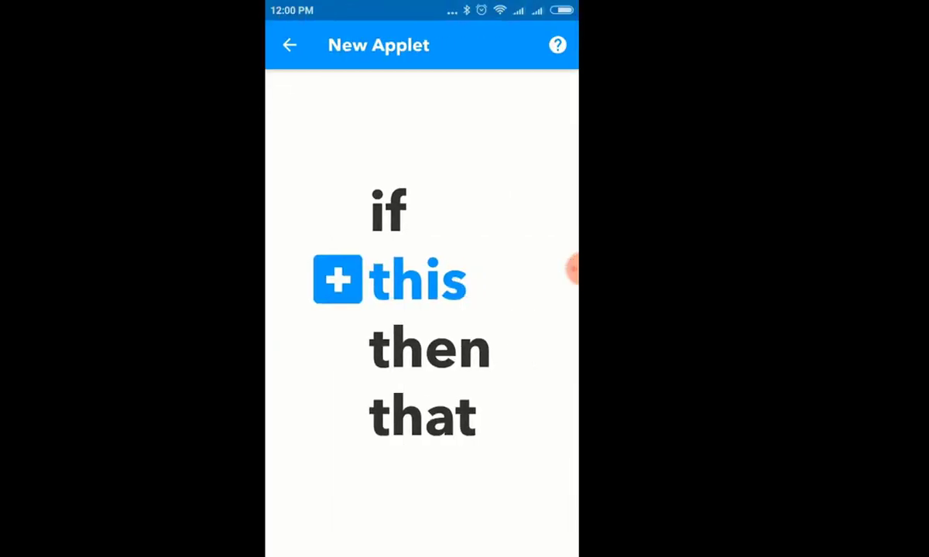
pyautogui.click(338, 279)
pyautogui.click(422, 111)
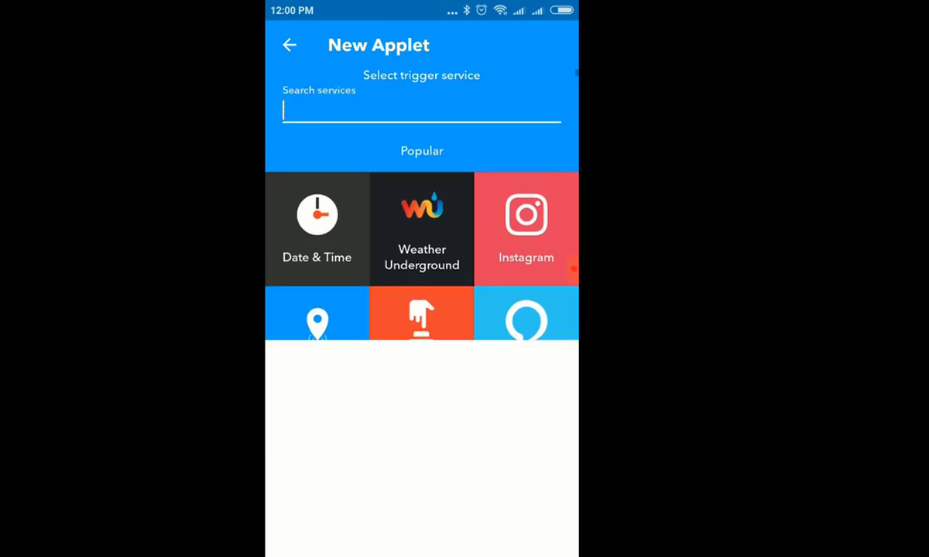
pyautogui.write('goog')
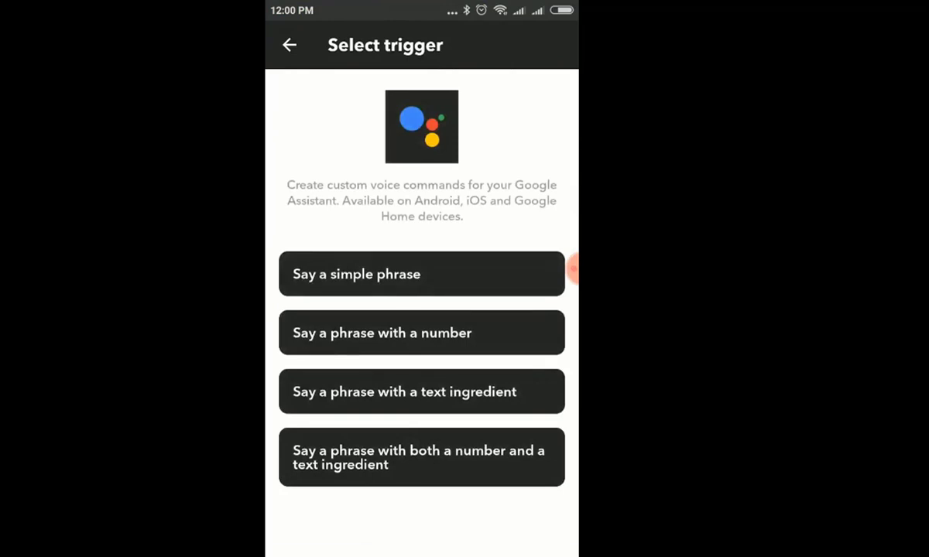
pyautogui.click(564, 271)
pyautogui.click(418, 313)
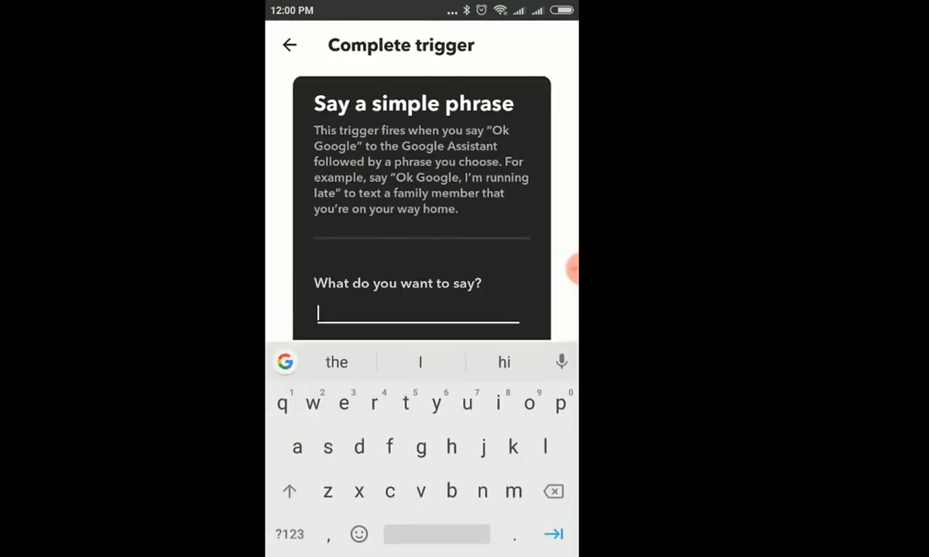
pyautogui.write('do as before')
pyautogui.click(435, 359)
pyautogui.press('BackSpace')
pyautogui.press('BackSpace')
pyautogui.press('BackSpace')
pyautogui.press('BackSpace')
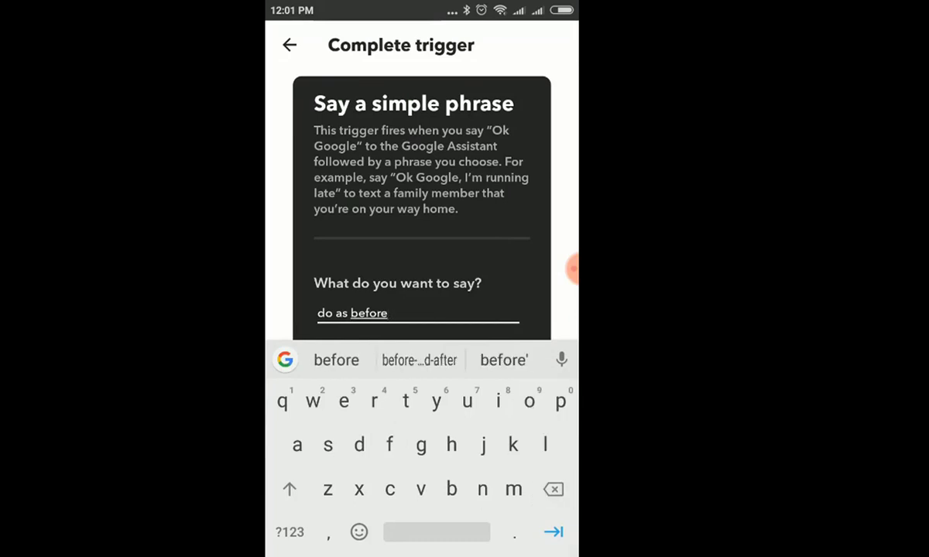
pyautogui.scroll(-3, 422, 193)
pyautogui.scroll(3, 422, 194)
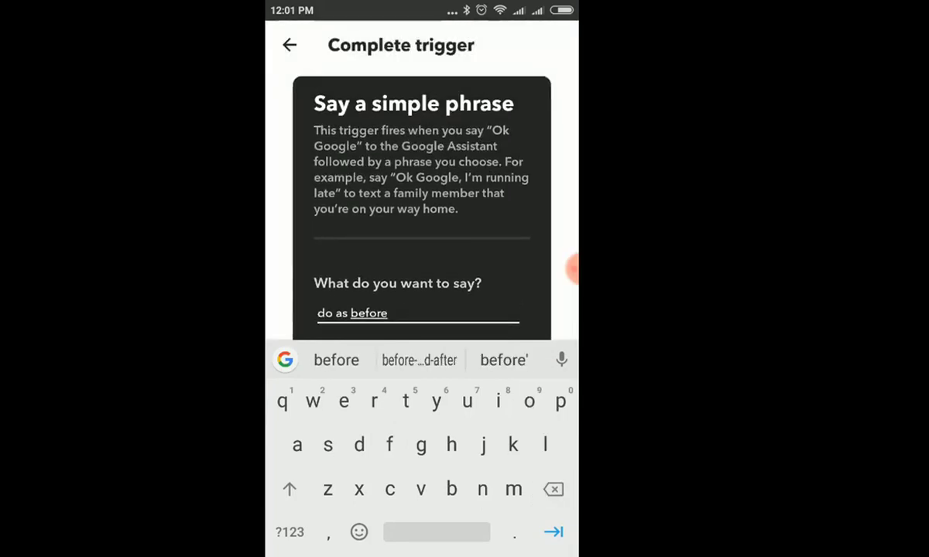
pyautogui.press('Escape')
pyautogui.press('Escape')
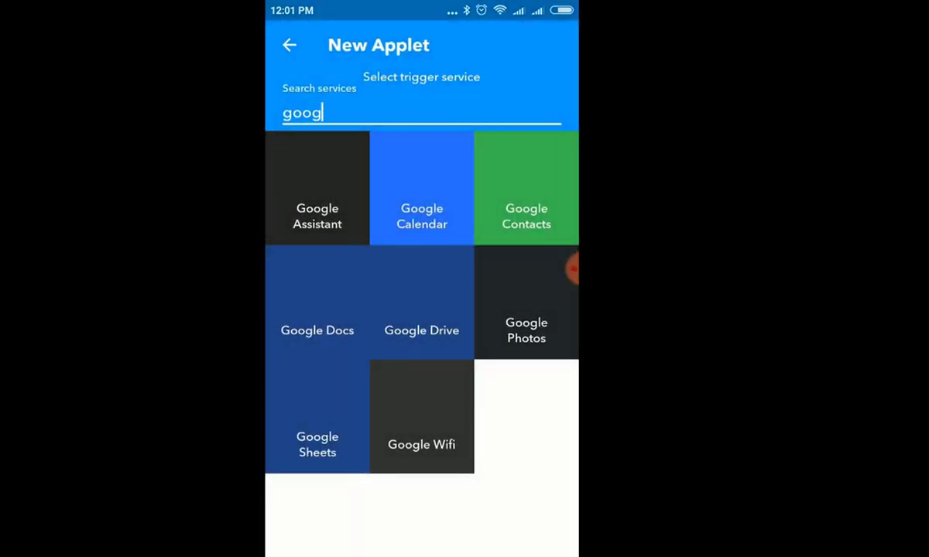
pyautogui.click(321, 113)
pyautogui.press('BackSpace')
pyautogui.press('BackSpace')
pyautogui.press('BackSpace')
pyautogui.press('BackSpace')
pyautogui.press('Escape')
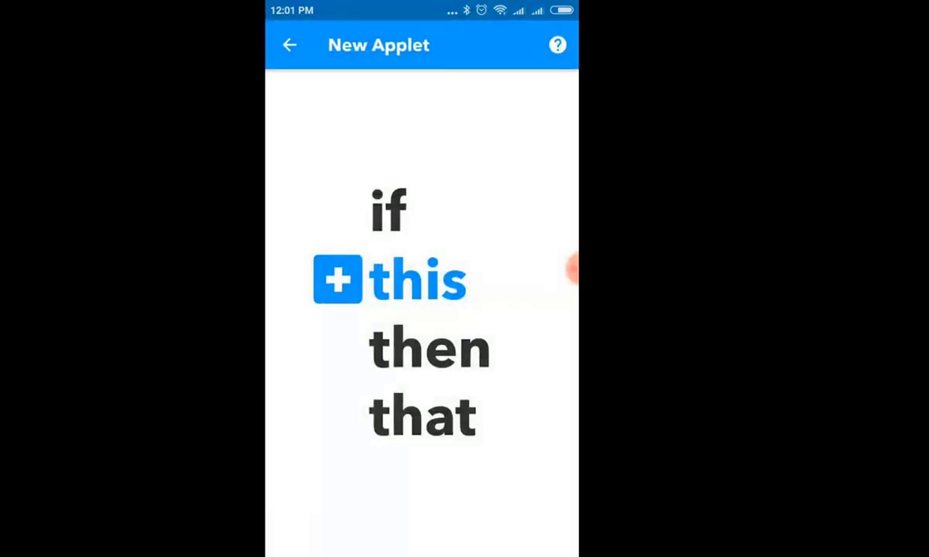
pyautogui.press('Escape')
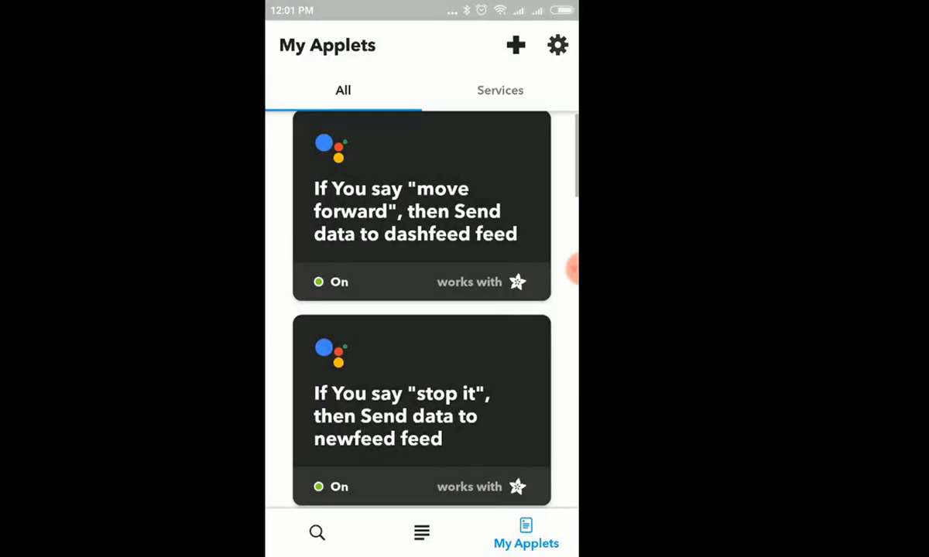
# Launch V Recorder from the home screen and expand its floating recording controls
pyautogui.press('super')
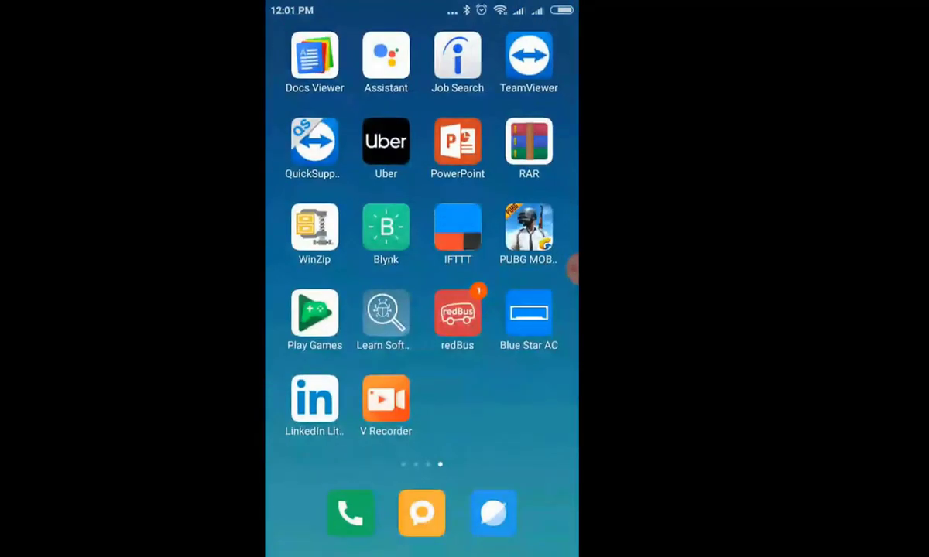
pyautogui.click(385, 398)
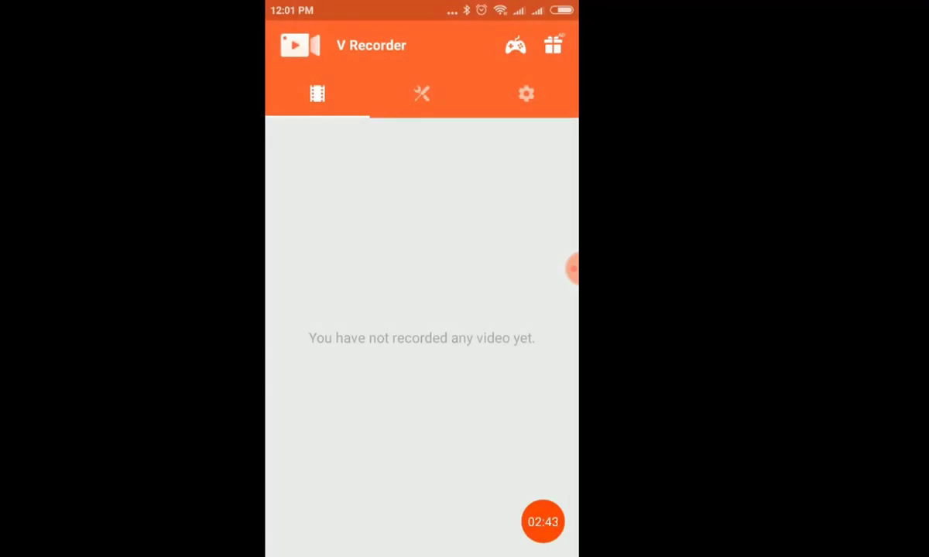
pyautogui.click(572, 269)
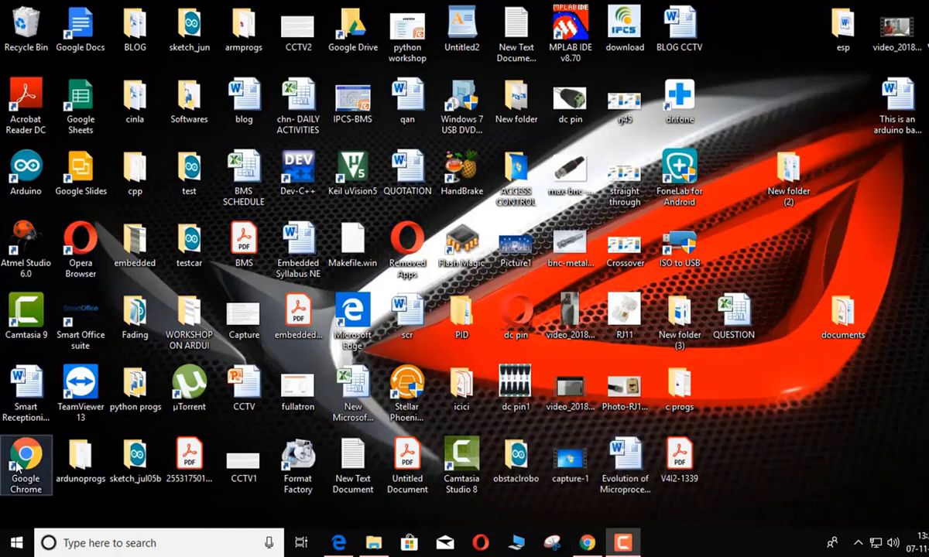
# Open Adafruit IO in Chrome, sign out of the account, and go to the sign-in page
pyautogui.doubleClick(31, 458)
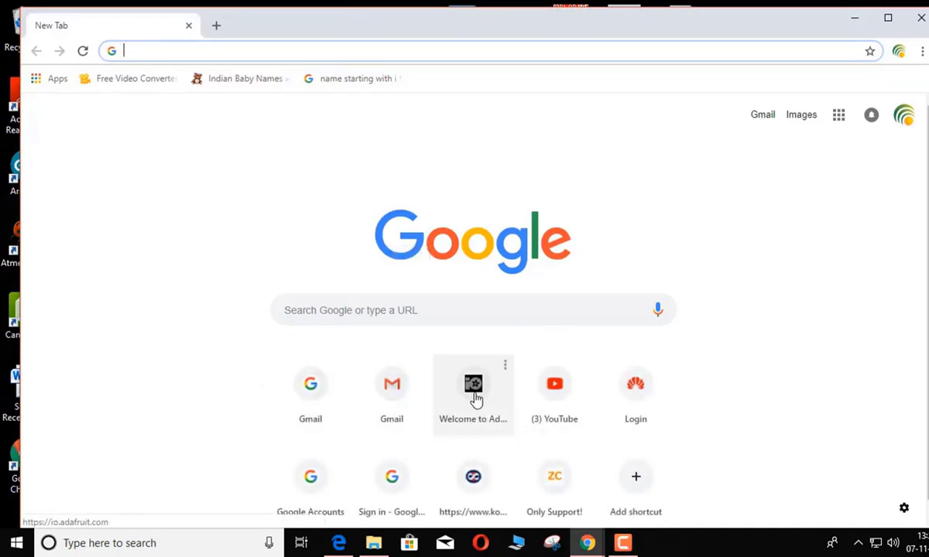
pyautogui.click(477, 401)
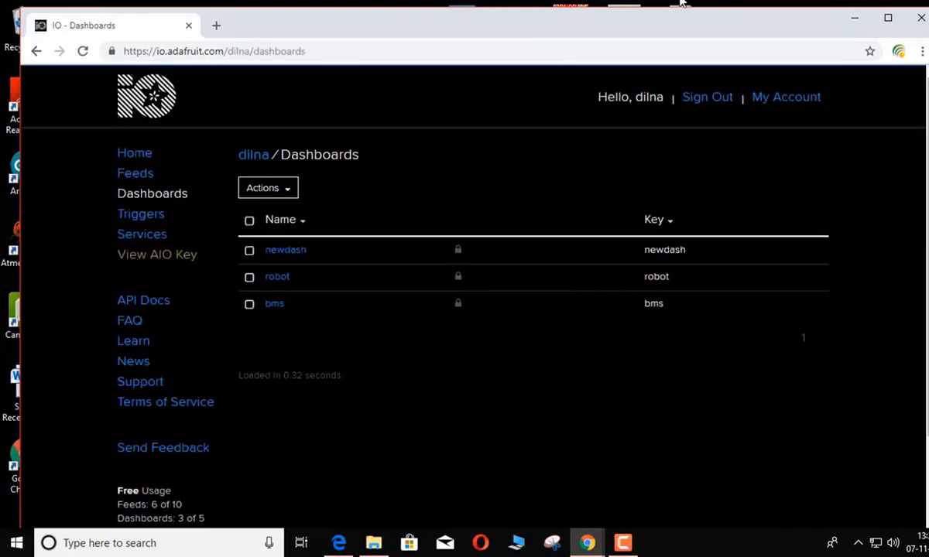
pyautogui.click(716, 103)
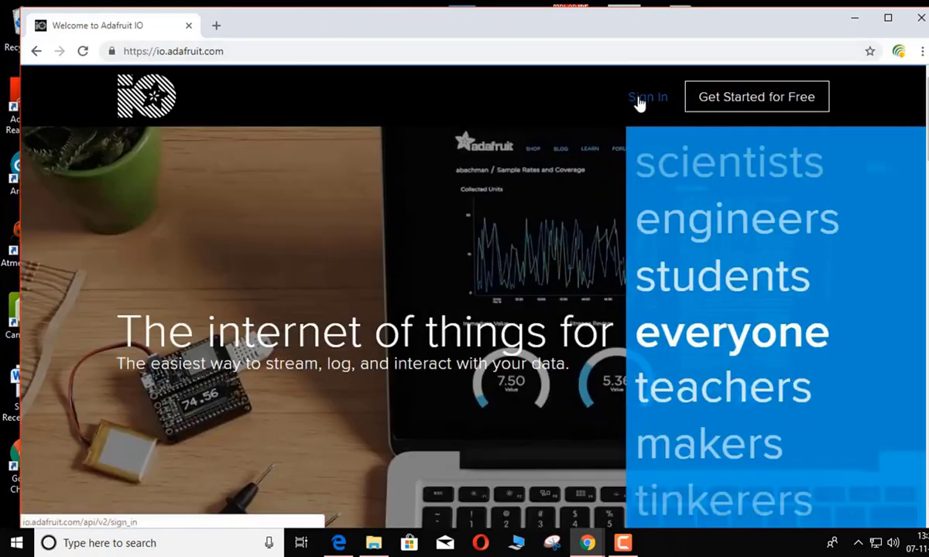
pyautogui.click(638, 103)
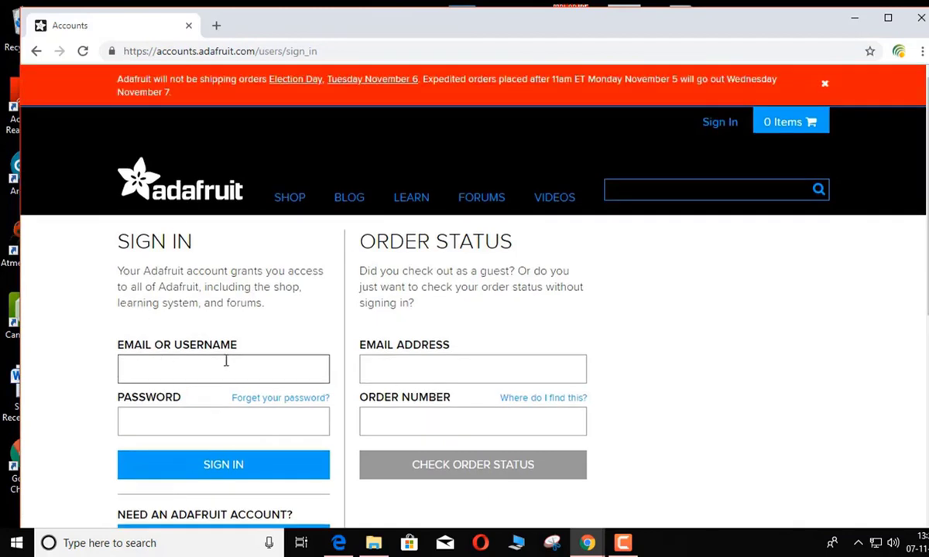
# Sign in to Adafruit using the saved username and the account password
pyautogui.click(190, 376)
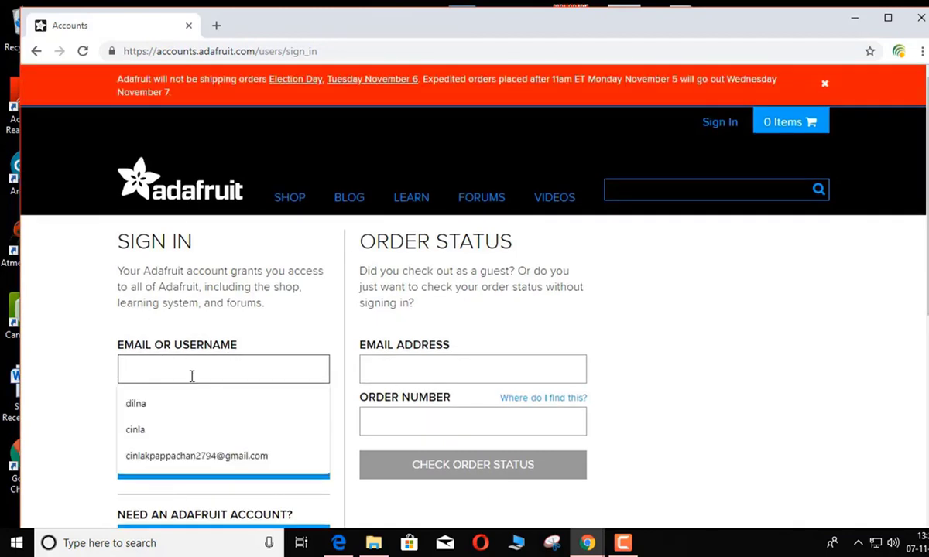
pyautogui.write('dil')
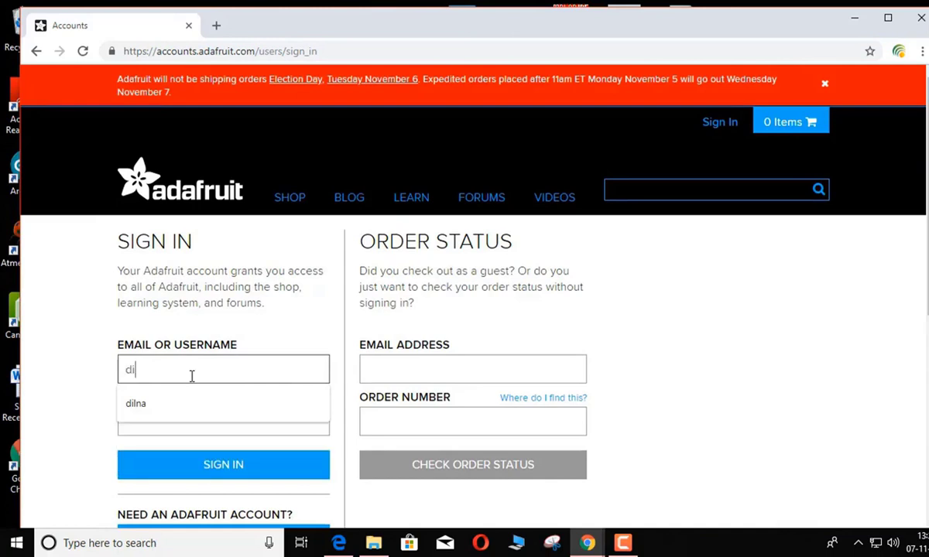
pyautogui.write('na')
pyautogui.click(156, 411)
pyautogui.click(173, 420)
pyautogui.write('•••••')
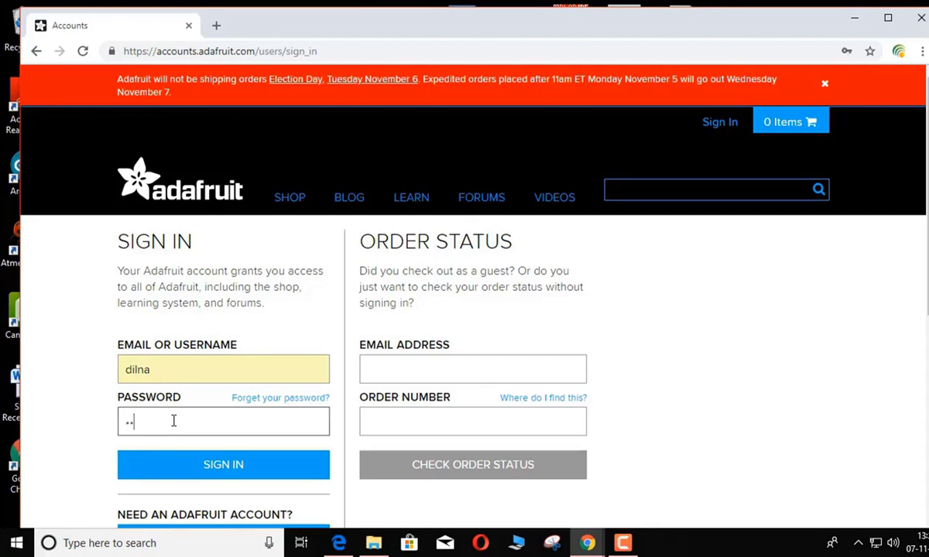
pyautogui.write('••••••')
pyautogui.click(210, 468)
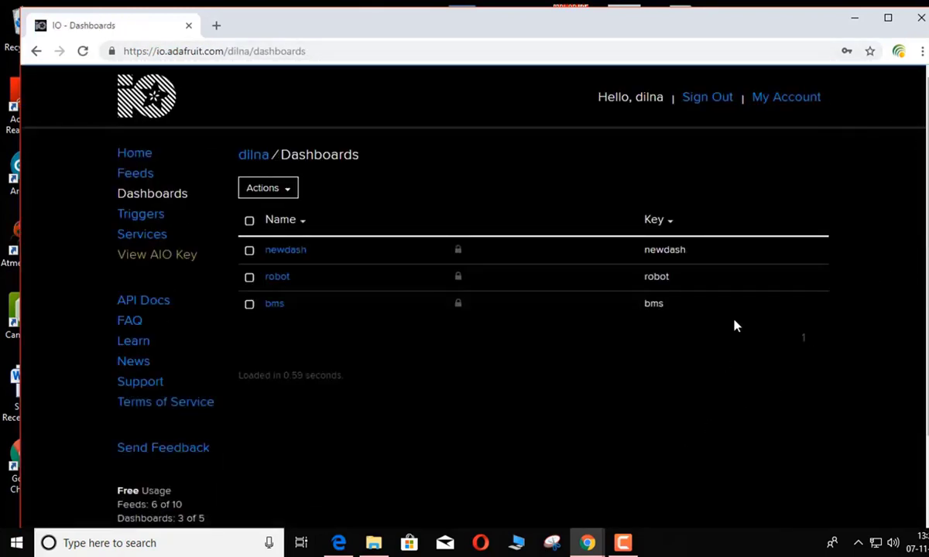
# Create a new dashboard named 'test' and open it
pyautogui.click(289, 200)
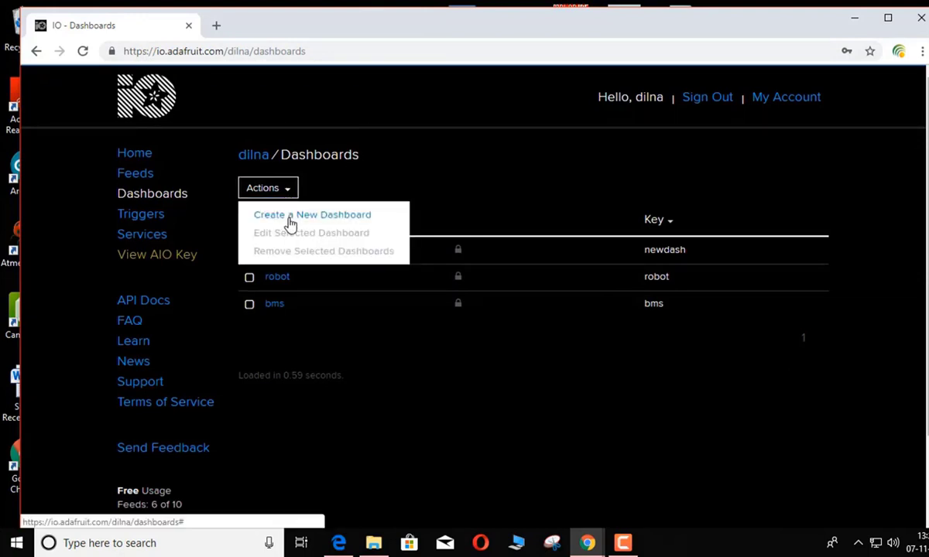
pyautogui.click(290, 223)
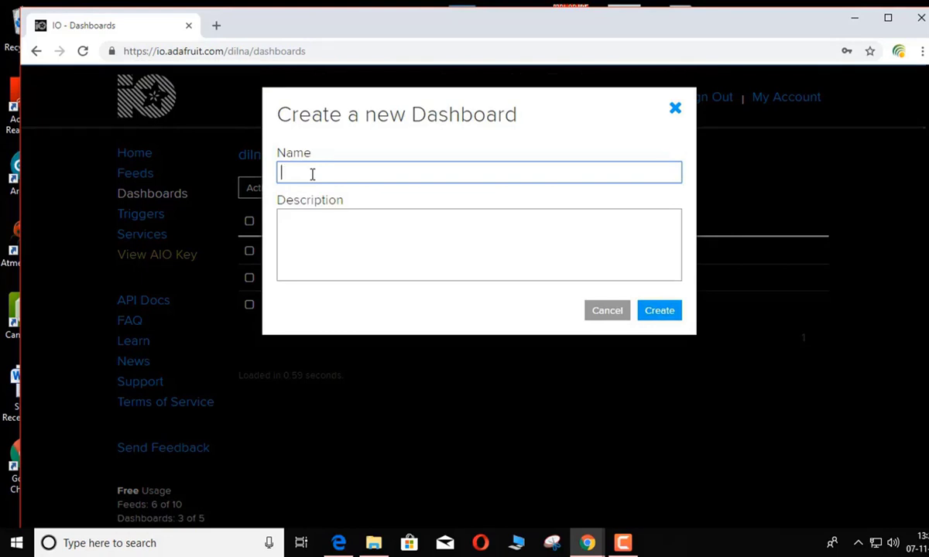
pyautogui.write('test')
pyautogui.click(658, 311)
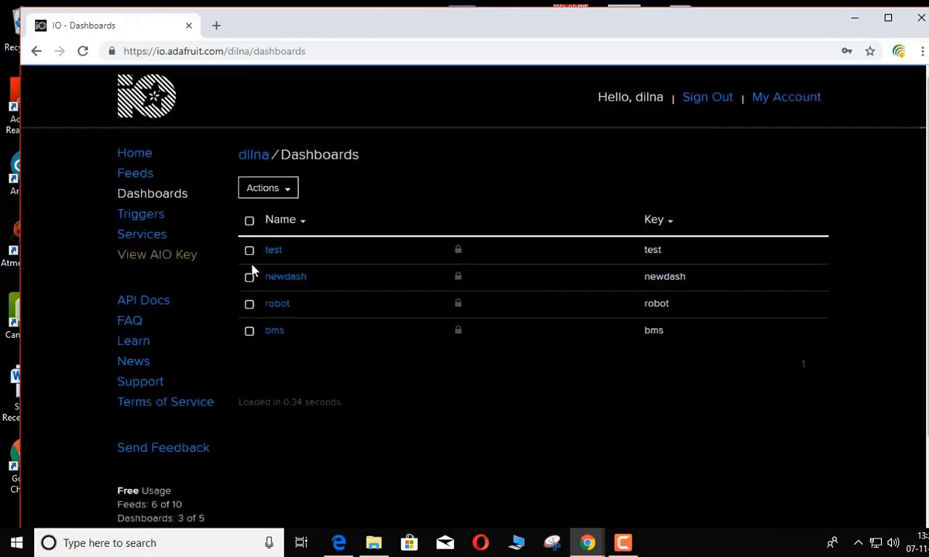
pyautogui.click(272, 251)
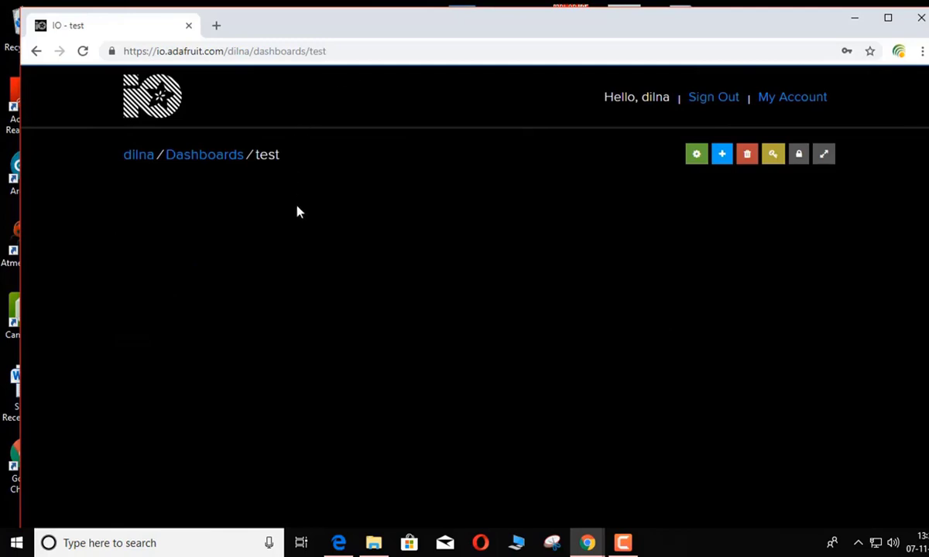
# Start adding a Toggle block to the test dashboard
pyautogui.click(721, 154)
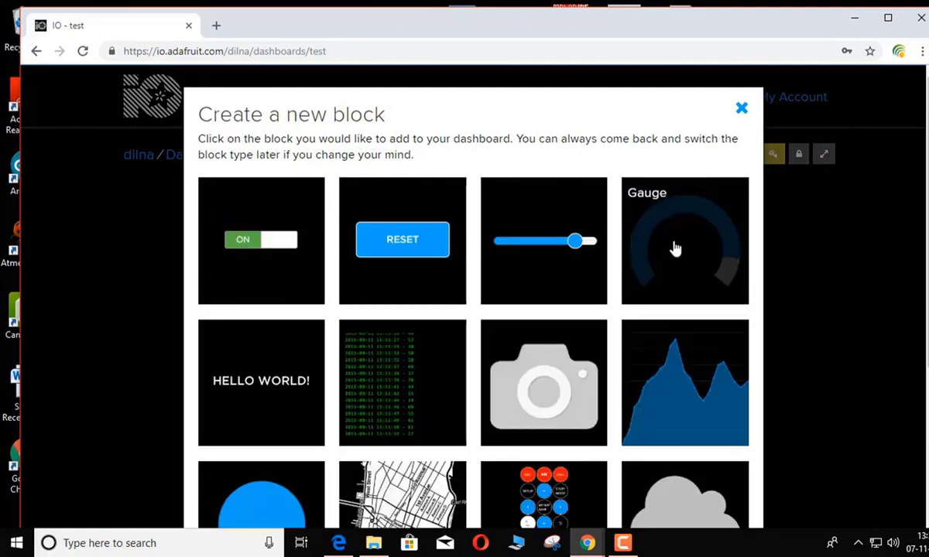
pyautogui.scroll(-5, 618, 382)
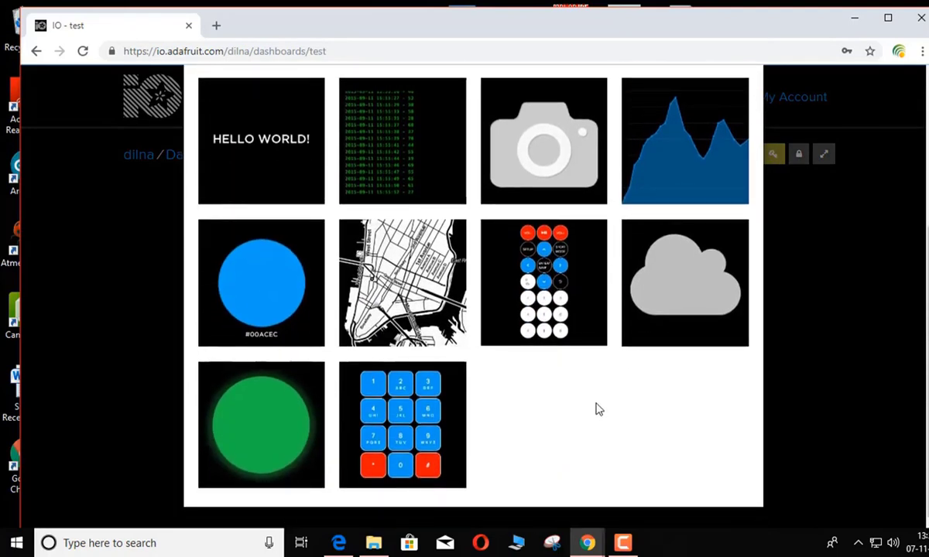
pyautogui.scroll(5, 515, 393)
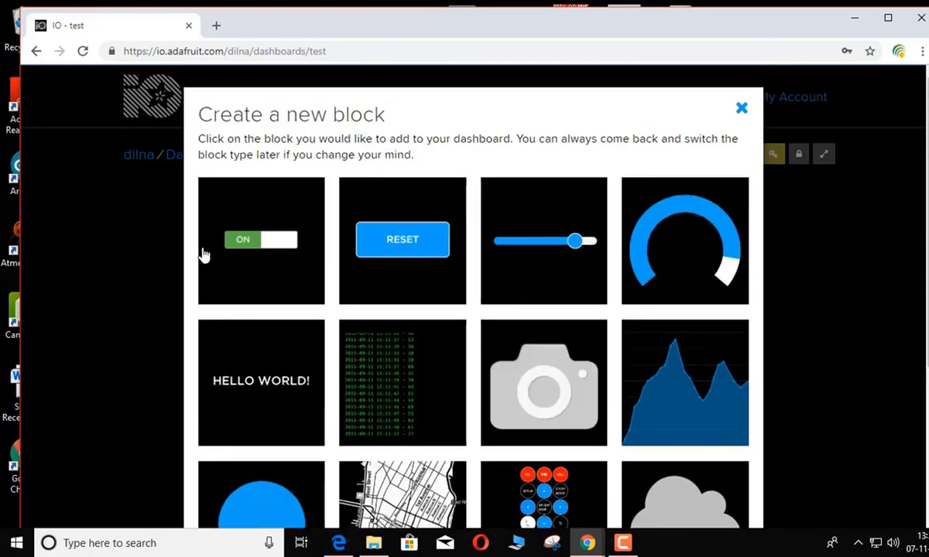
pyautogui.click(249, 248)
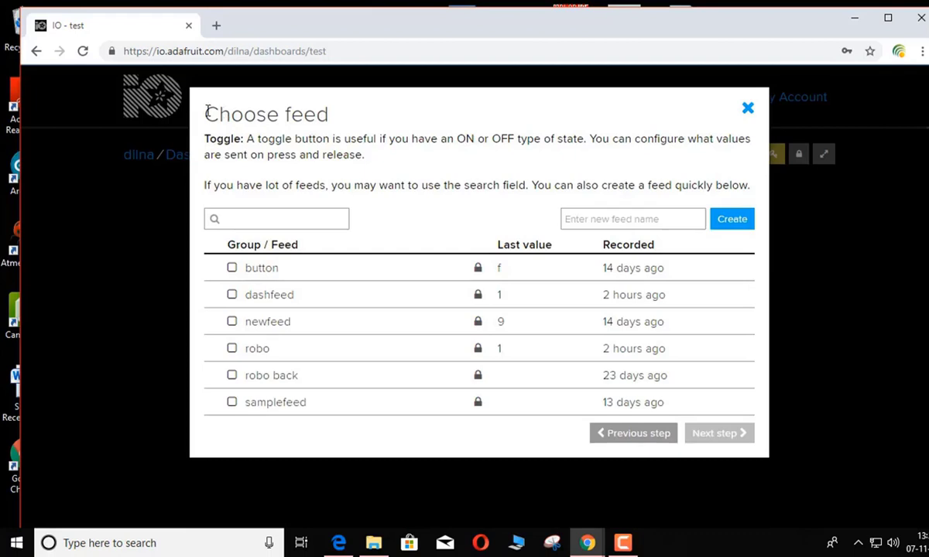
pyautogui.moveTo(208, 112); pyautogui.dragTo(319, 103)
pyautogui.click(351, 112)
# Create a new feed 'testfeed' and select it as the toggle's feed
pyautogui.click(647, 219)
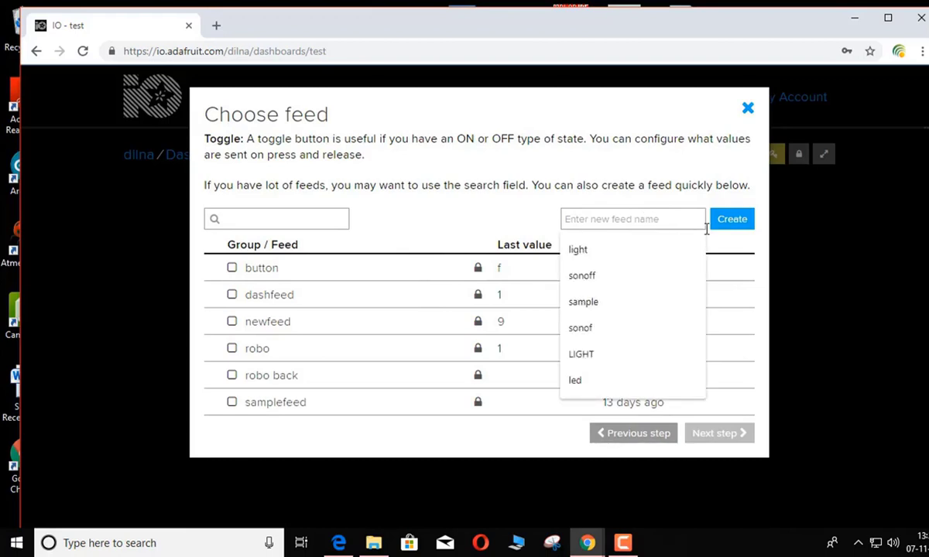
pyautogui.write('testfeed')
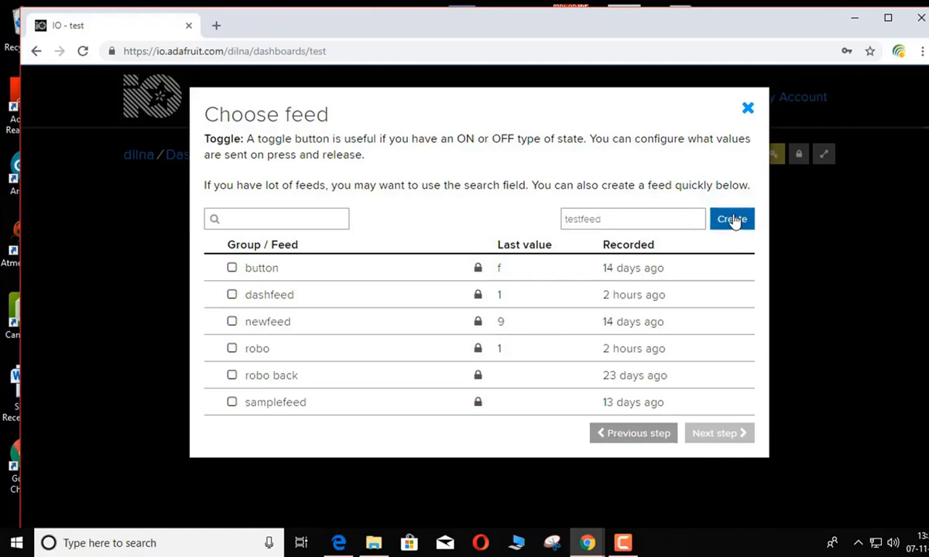
pyautogui.click(733, 219)
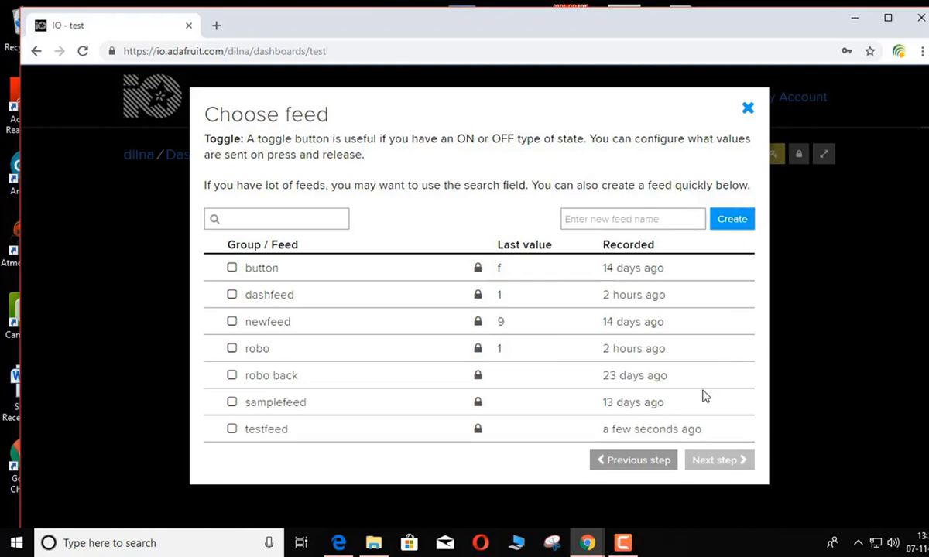
pyautogui.click(230, 432)
# Title the toggle block 'testing' with on text 1 and off text 0
pyautogui.click(708, 458)
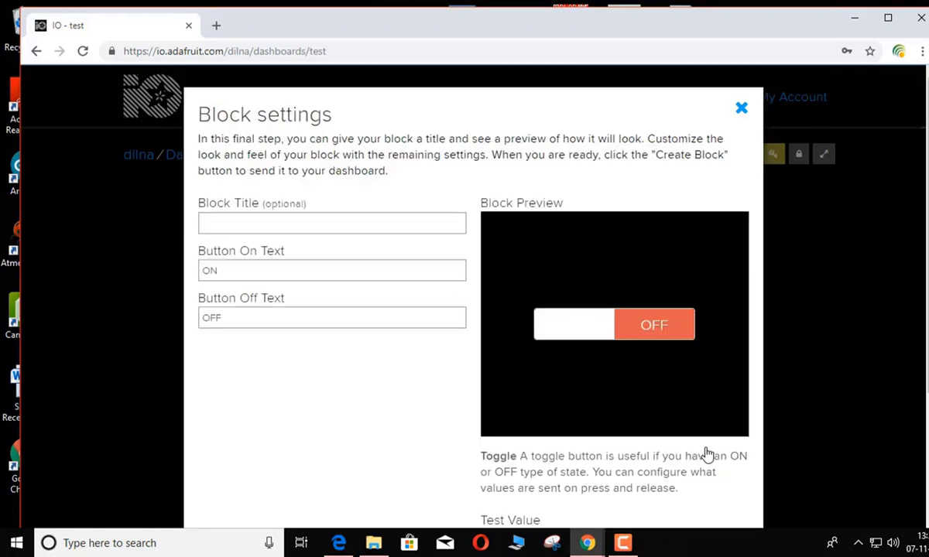
pyautogui.click(281, 221)
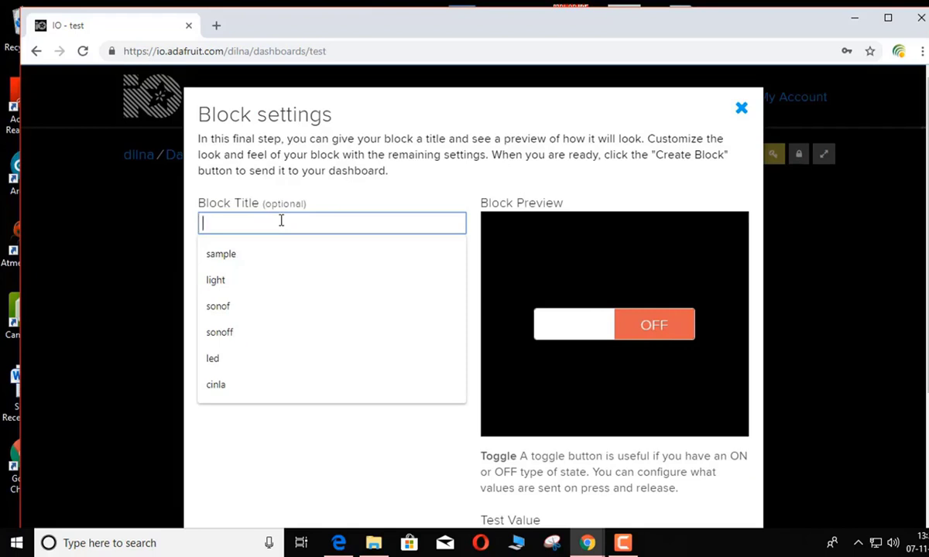
pyautogui.write('test')
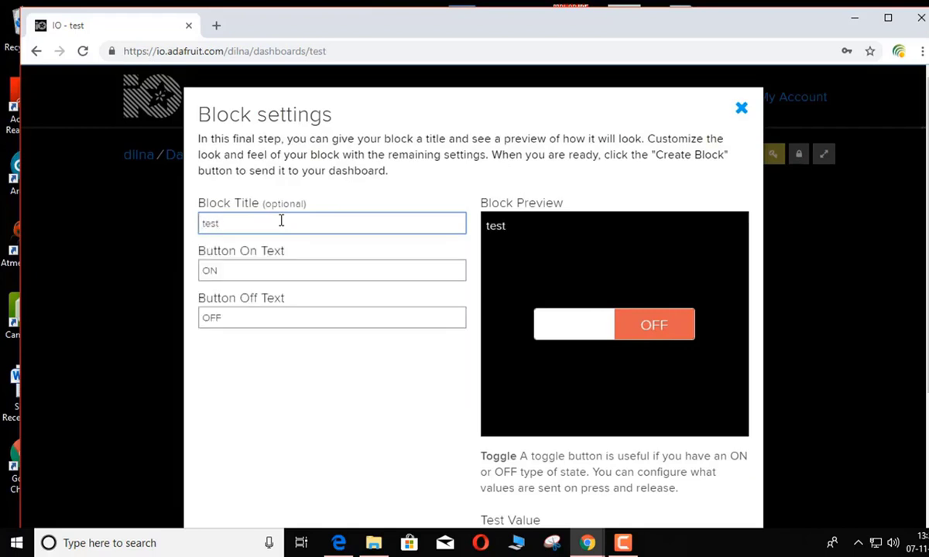
pyautogui.write('ing')
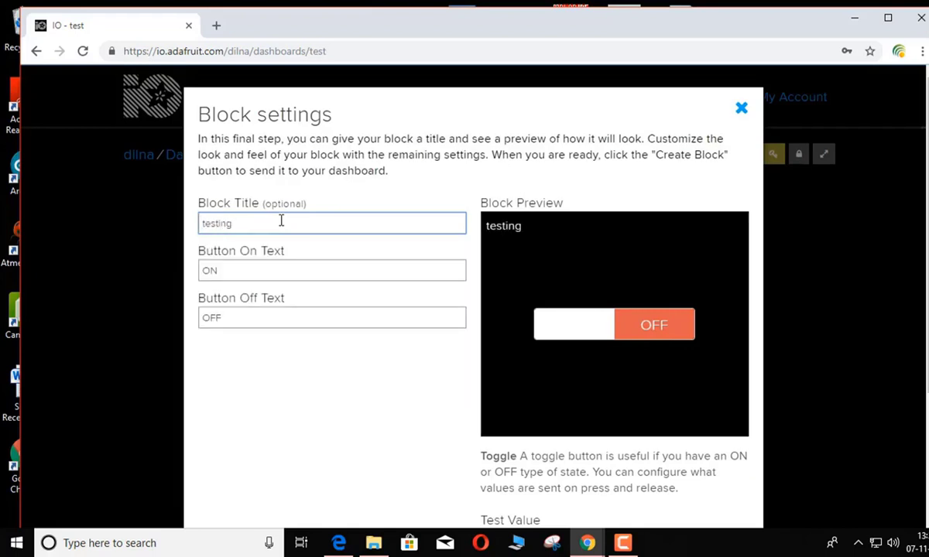
pyautogui.click(221, 270)
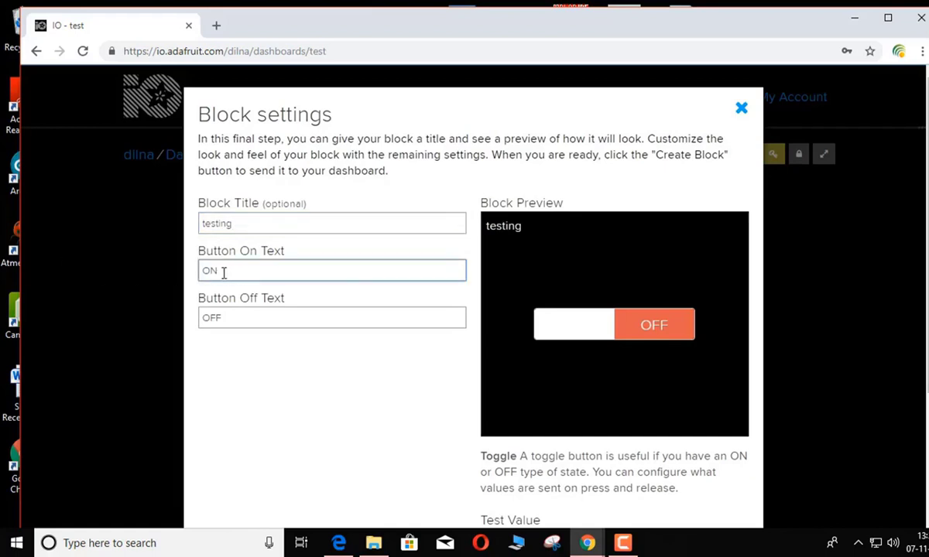
pyautogui.moveTo(222, 272); pyautogui.dragTo(197, 283)
pyautogui.press('BackSpace')
pyautogui.write('1')
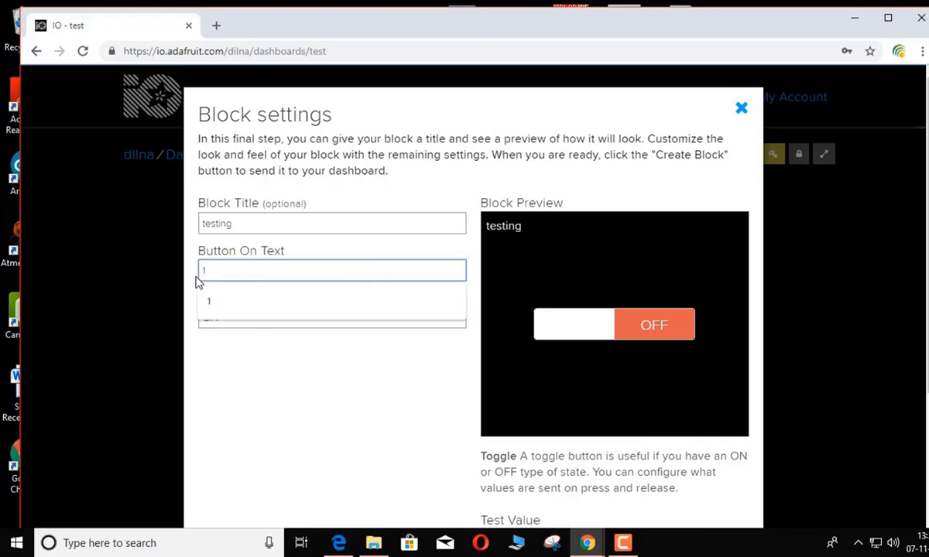
pyautogui.click(229, 303)
pyautogui.click(242, 317)
pyautogui.moveTo(242, 318); pyautogui.dragTo(154, 328)
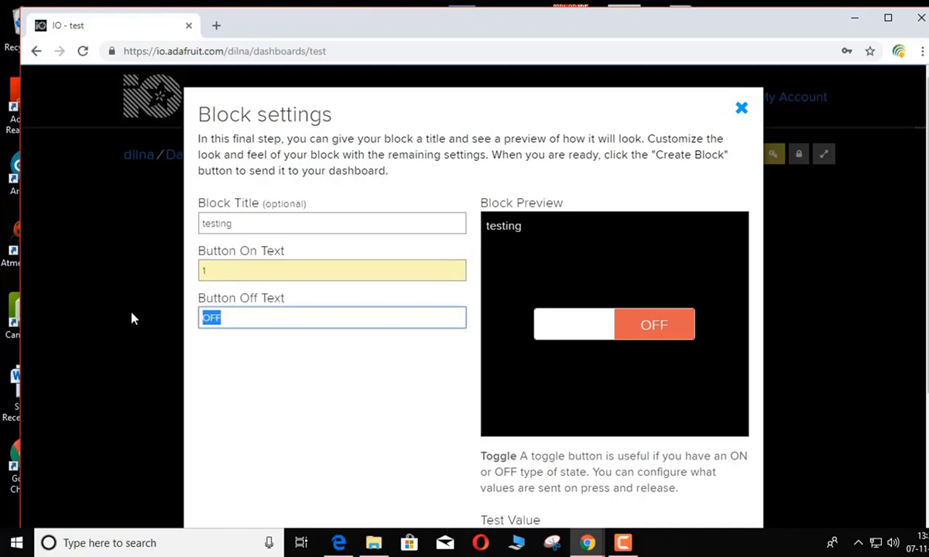
pyautogui.write('0')
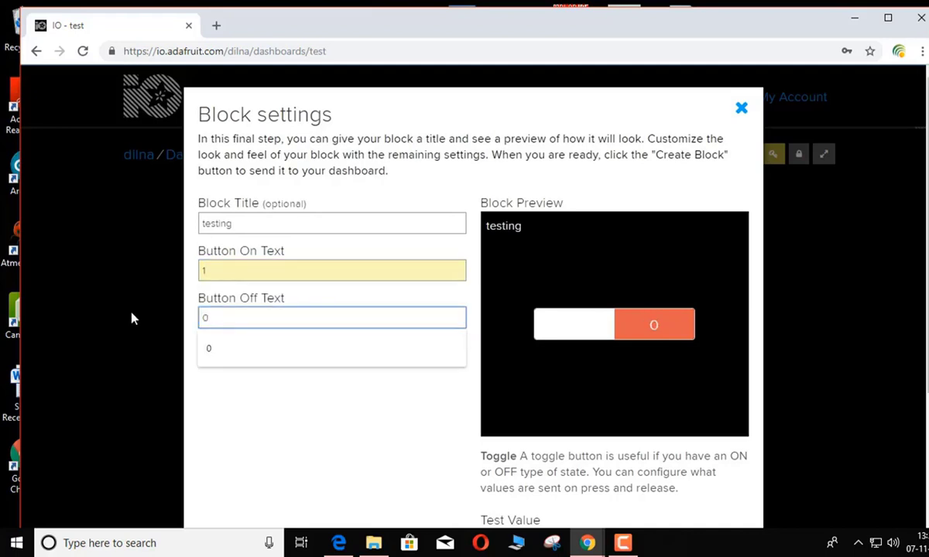
pyautogui.click(217, 355)
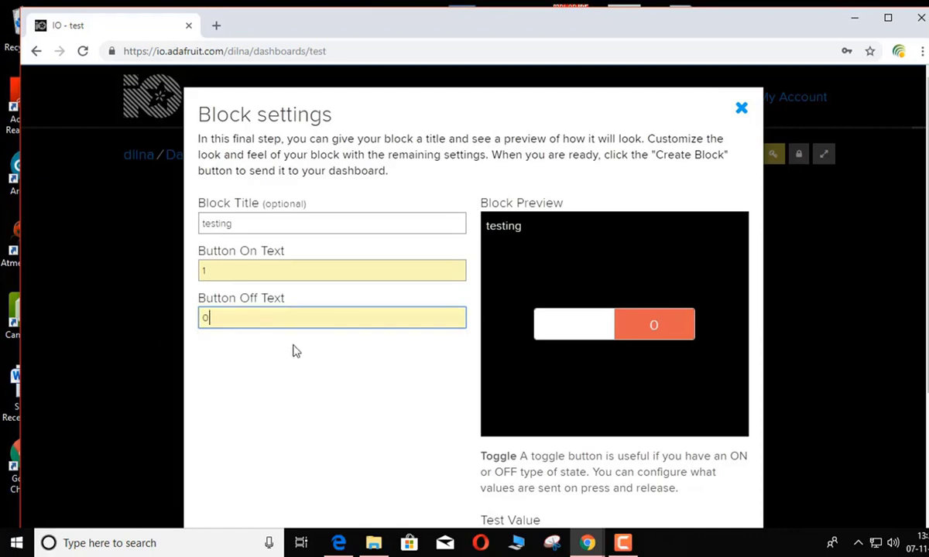
# Change the button texts to on 0 and off 1, then create the block
pyautogui.scroll(-3, 618, 463)
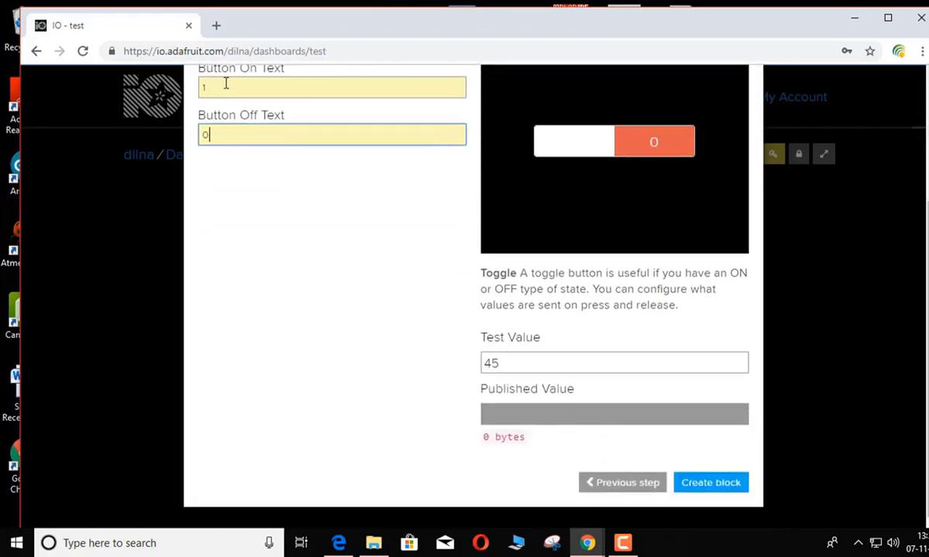
pyautogui.click(224, 87)
pyautogui.write('0')
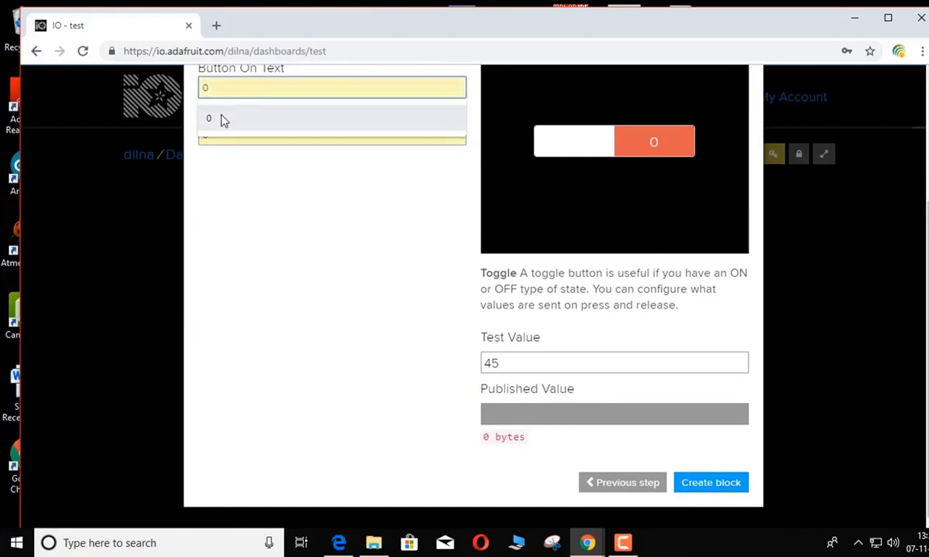
pyautogui.click(222, 120)
pyautogui.click(224, 132)
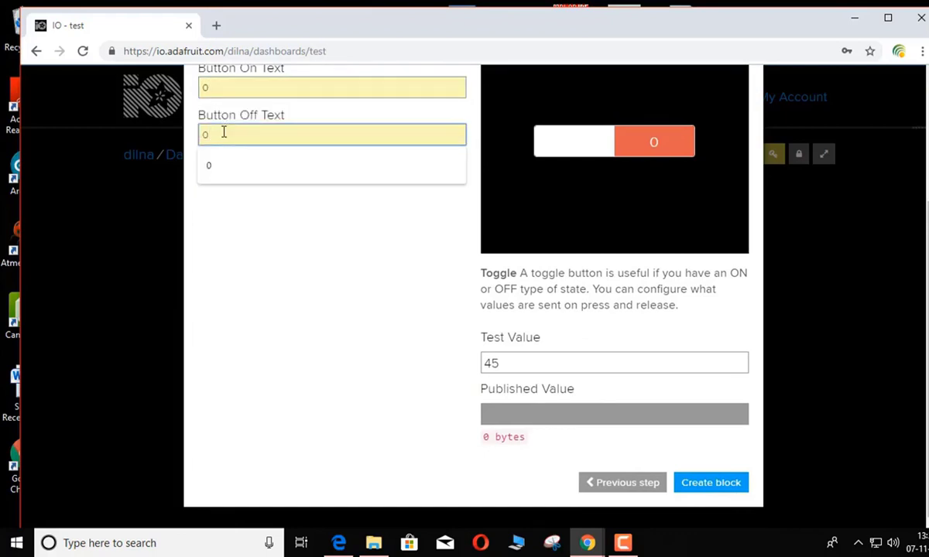
pyautogui.press('BackSpace')
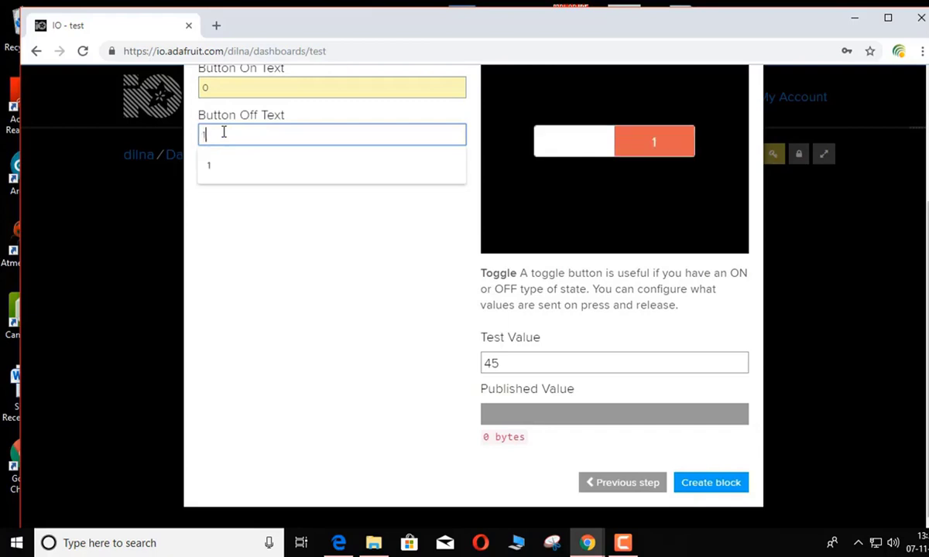
pyautogui.write('1')
pyautogui.click(248, 178)
pyautogui.click(704, 488)
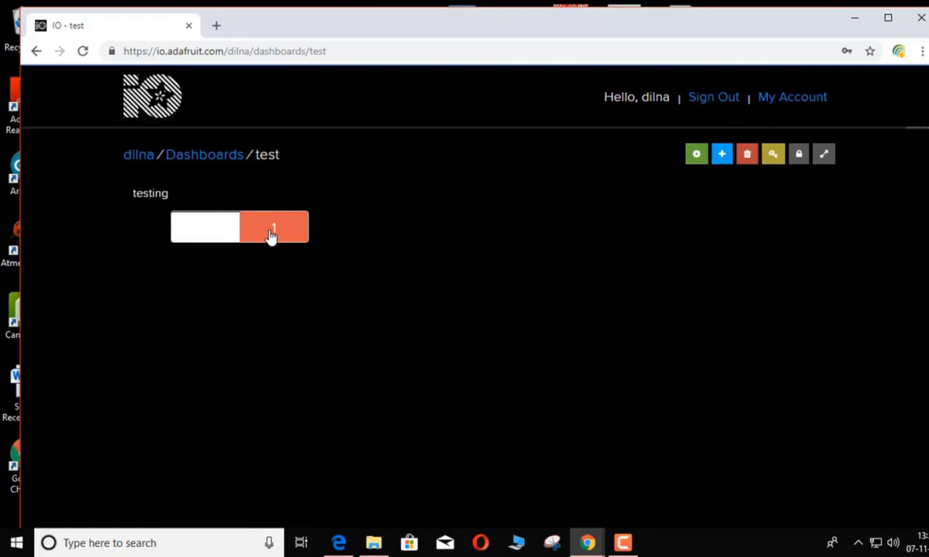
# Flip the test dashboard's testing toggle to 0, then back to 1
pyautogui.click(289, 233)
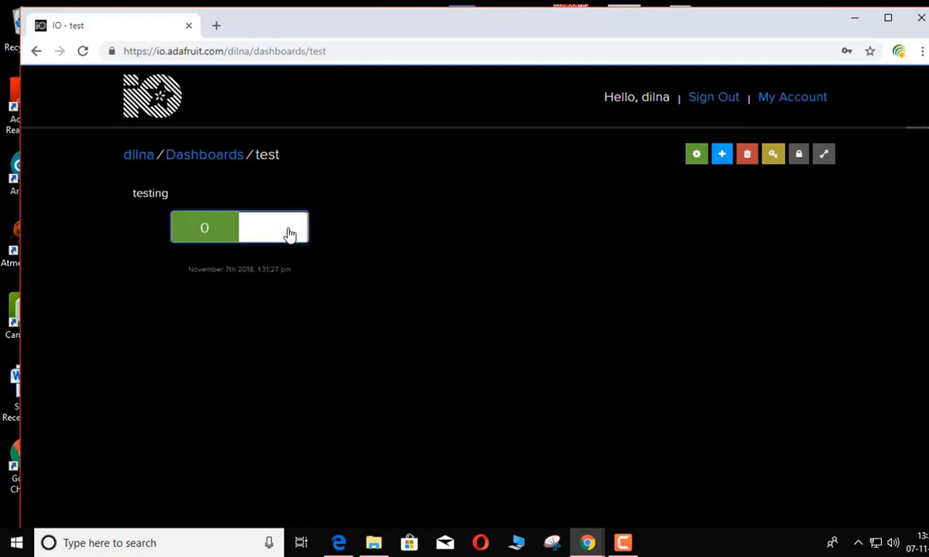
pyautogui.click(199, 233)
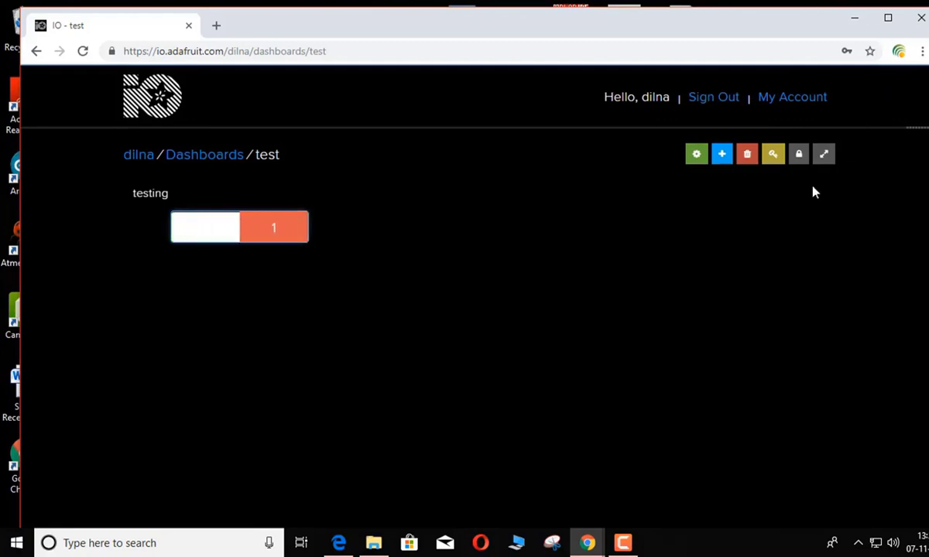
# Open the MYTRY sketch from the desktop's esp > MYTRY folder in Arduino 1.8.5
pyautogui.click(854, 19)
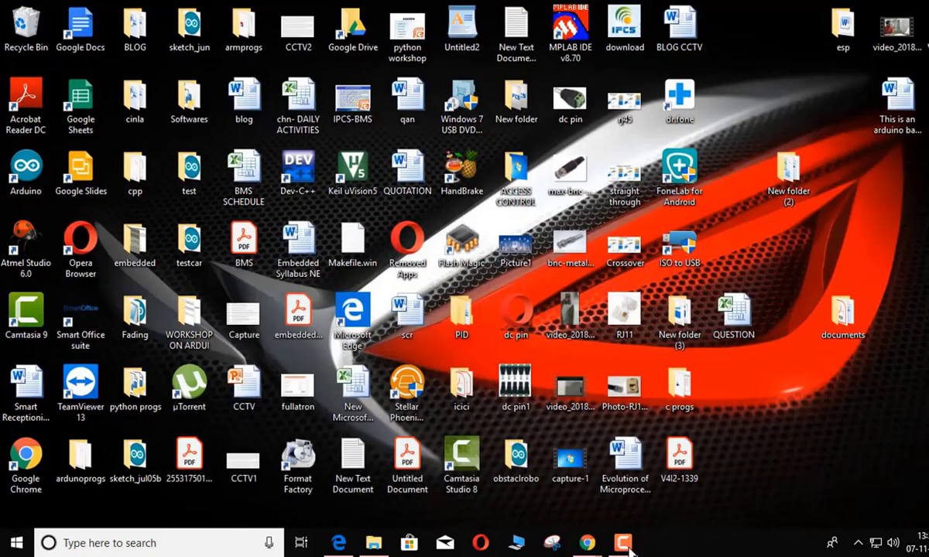
pyautogui.moveTo(620, 546)
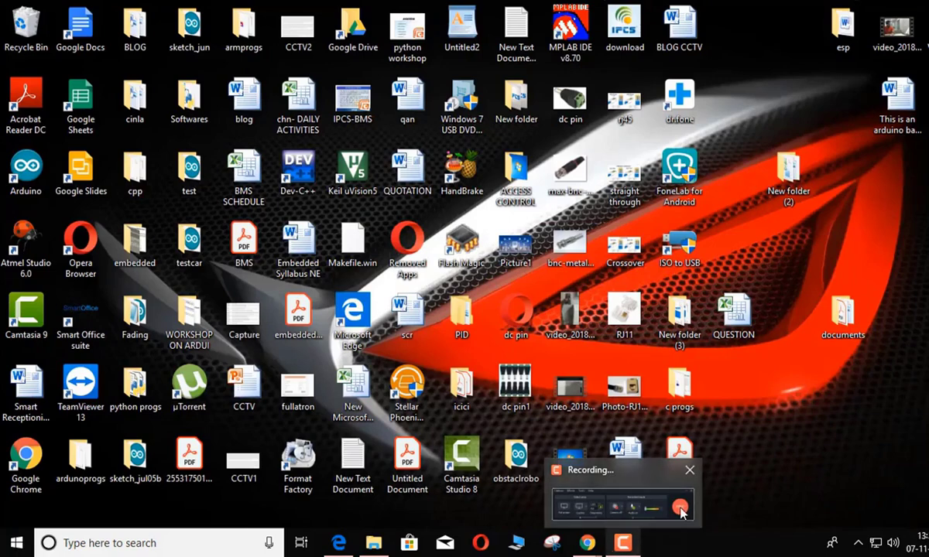
pyautogui.click(637, 475)
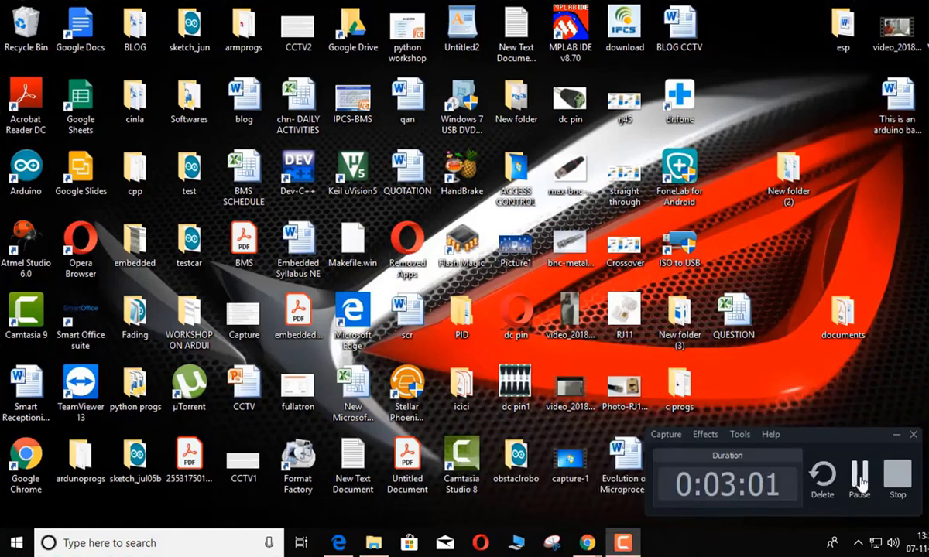
pyautogui.doubleClick(843, 39)
pyautogui.doubleClick(229, 106)
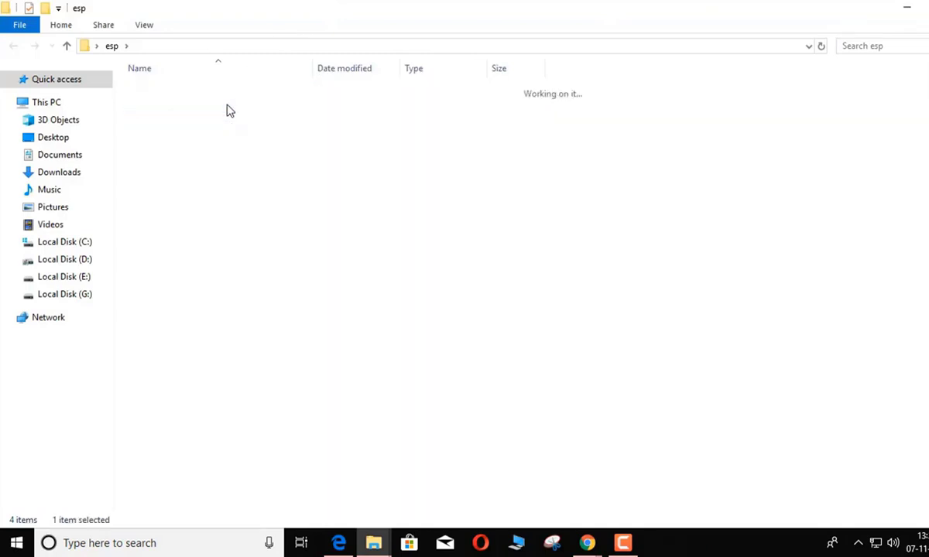
pyautogui.doubleClick(236, 91)
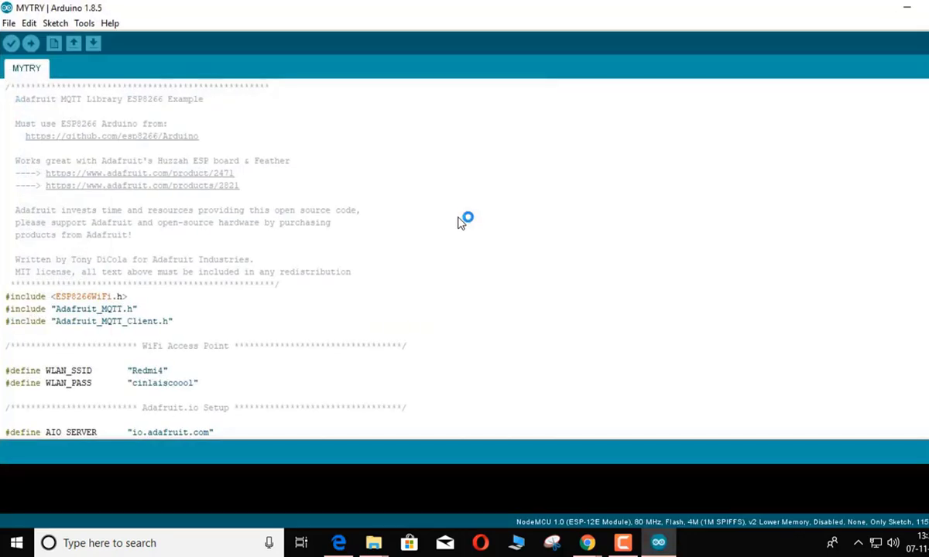
# Load the mqtt_esp8266 example via File > Examples > Adafruit MQTT Library
pyautogui.scroll(-2, 407, 282)
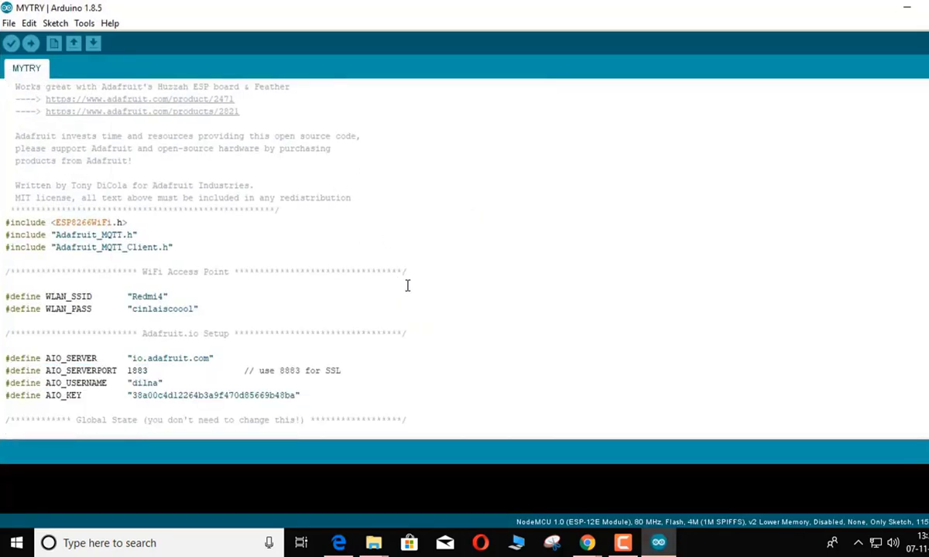
pyautogui.scroll(-7, 407, 286)
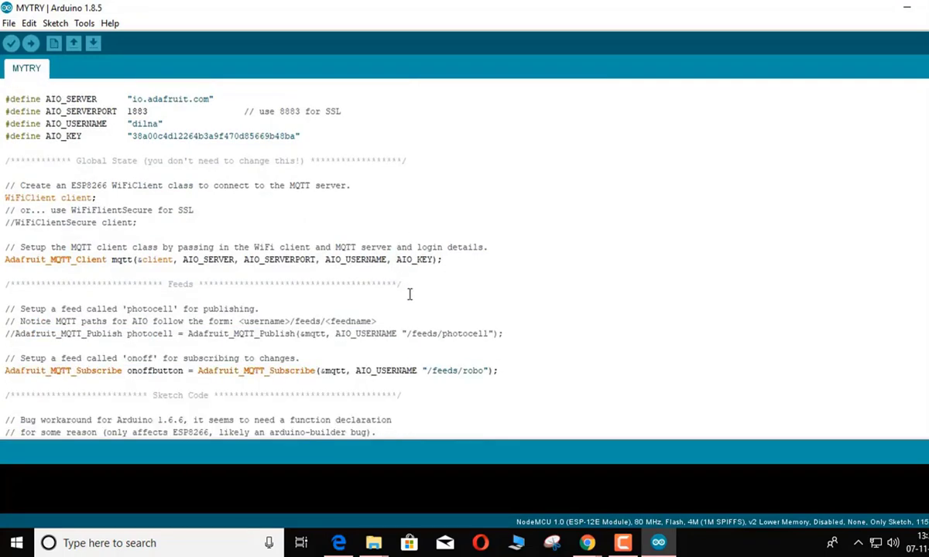
pyautogui.scroll(-20, 413, 306)
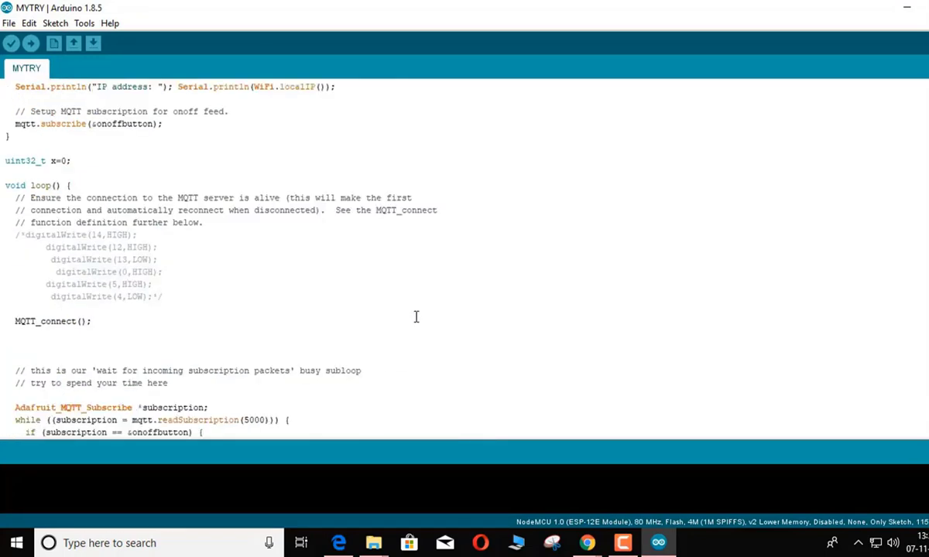
pyautogui.scroll(-20, 416, 316)
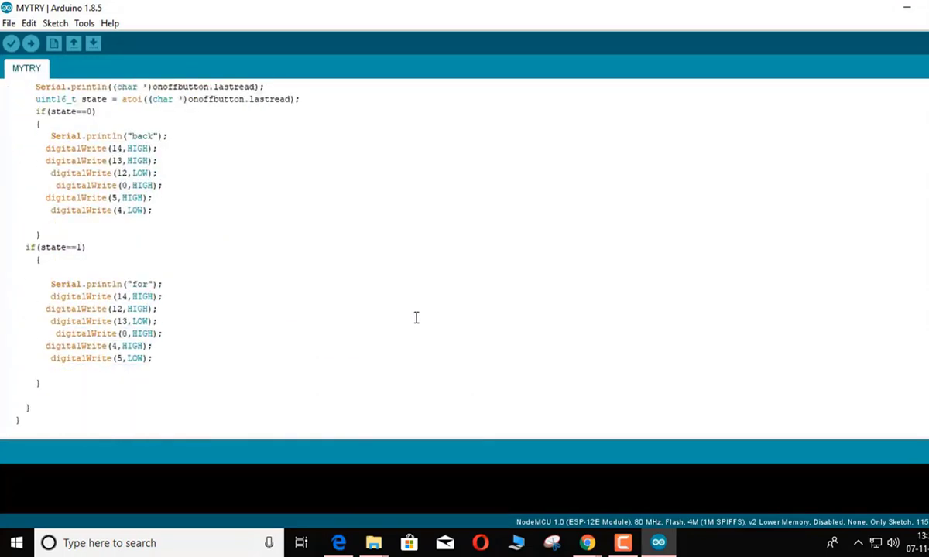
pyautogui.scroll(-8, 416, 317)
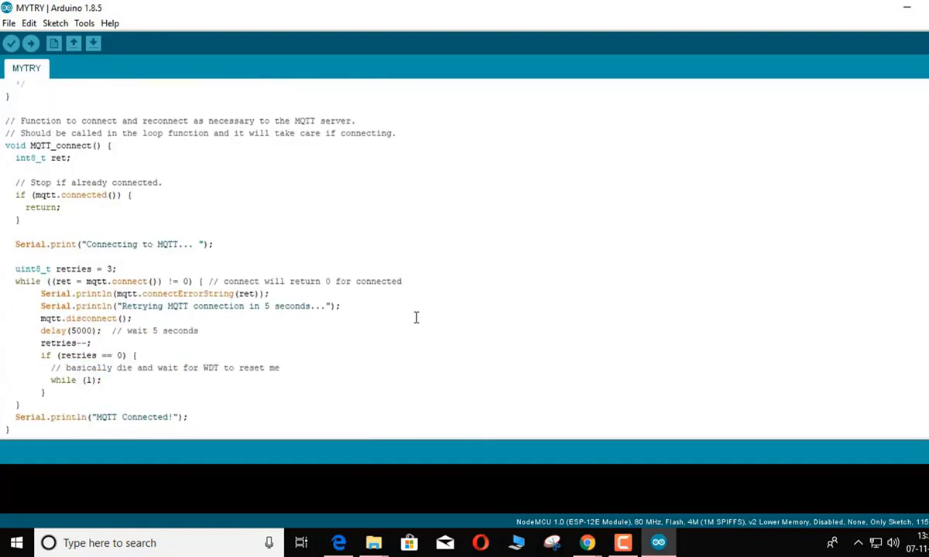
pyautogui.scroll(4, 450, 331)
pyautogui.click(8, 23)
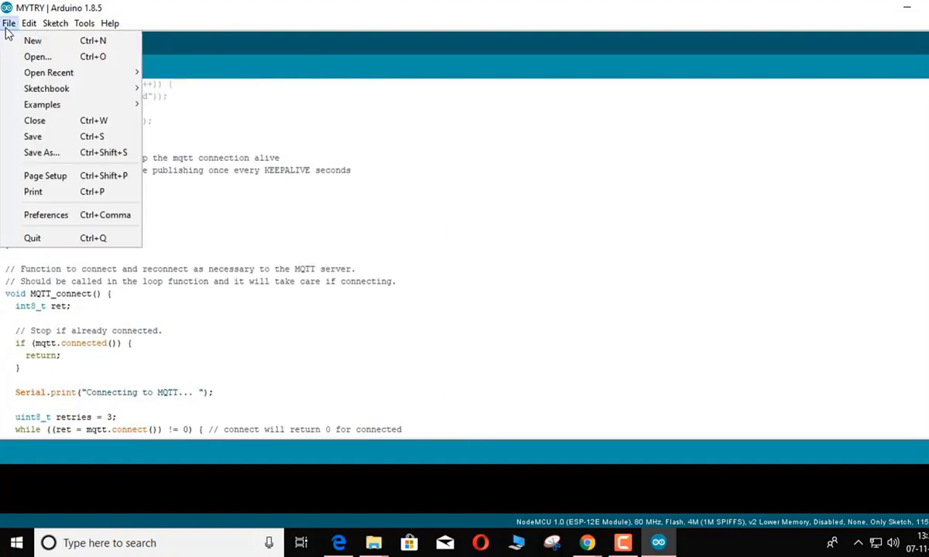
pyautogui.moveTo(31, 106)
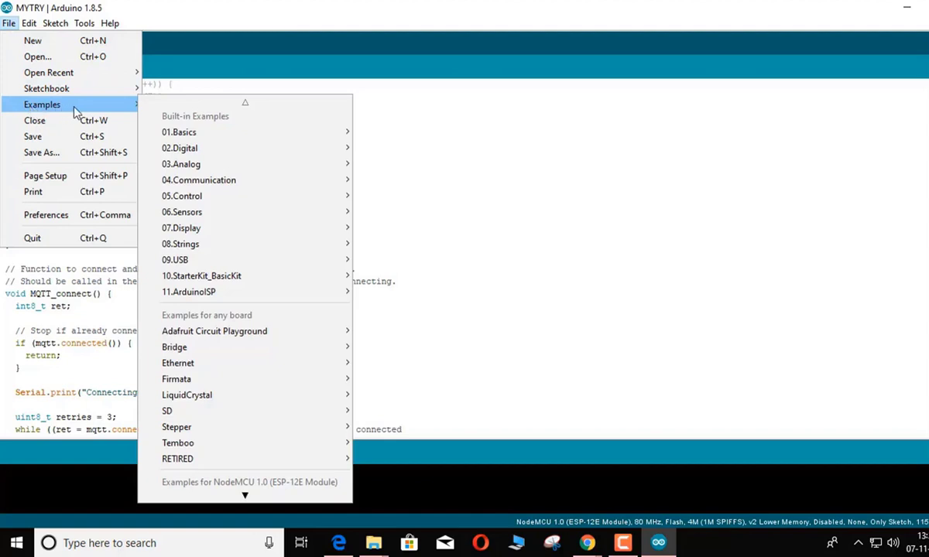
pyautogui.scroll(-12, 213, 150)
pyautogui.scroll(-8, 241, 383)
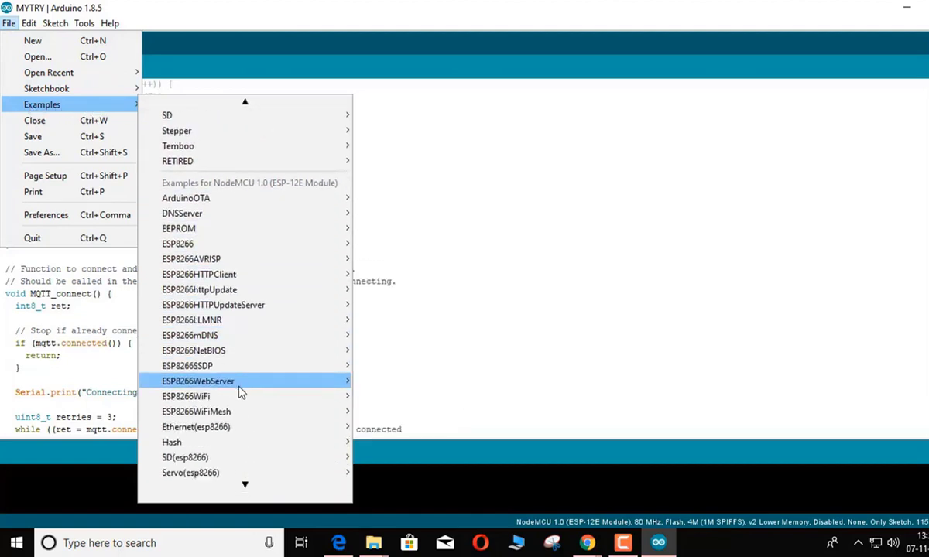
pyautogui.scroll(-7, 238, 414)
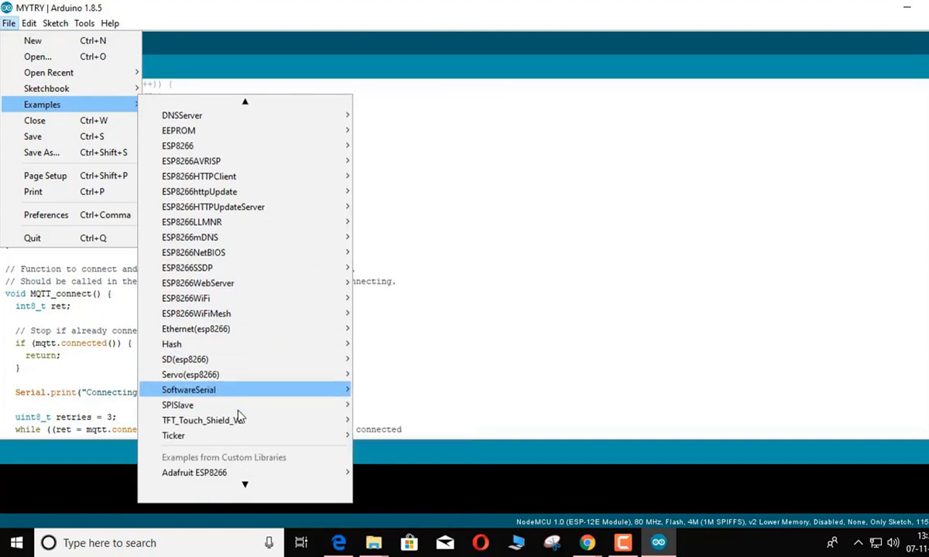
pyautogui.moveTo(234, 443)
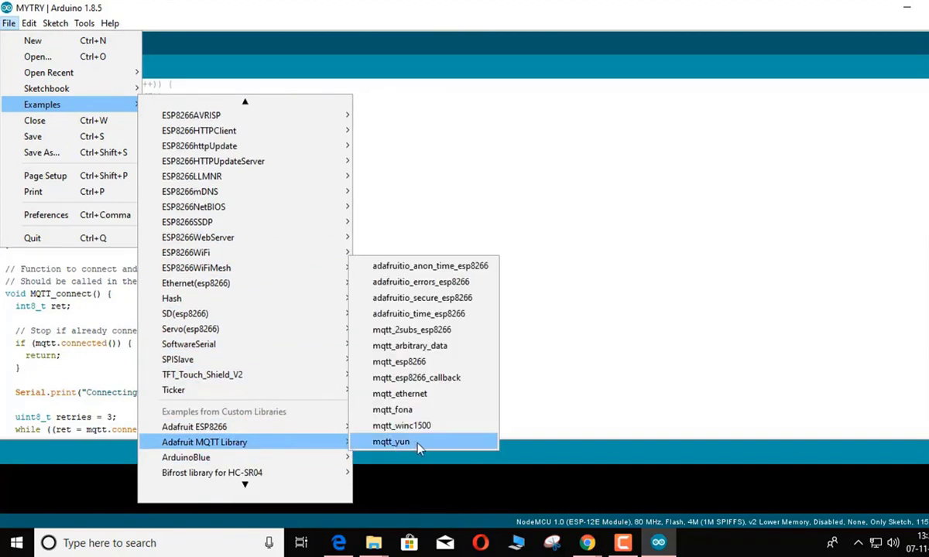
pyautogui.click(399, 362)
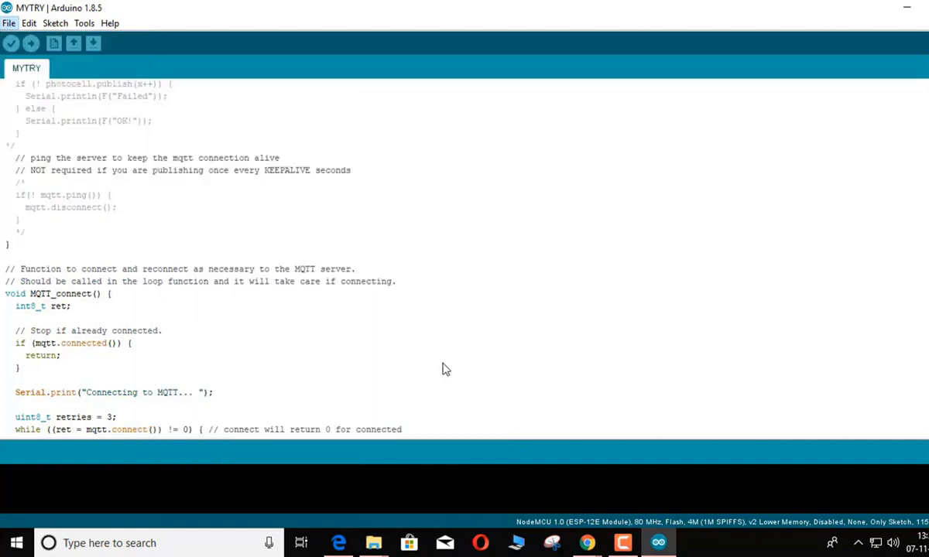
# Place the mqtt_esp8266 window aside and compare its WLAN_SSID and WLAN_PASS lines with MYTRY's
pyautogui.moveTo(813, 128); pyautogui.dragTo(596, 62)
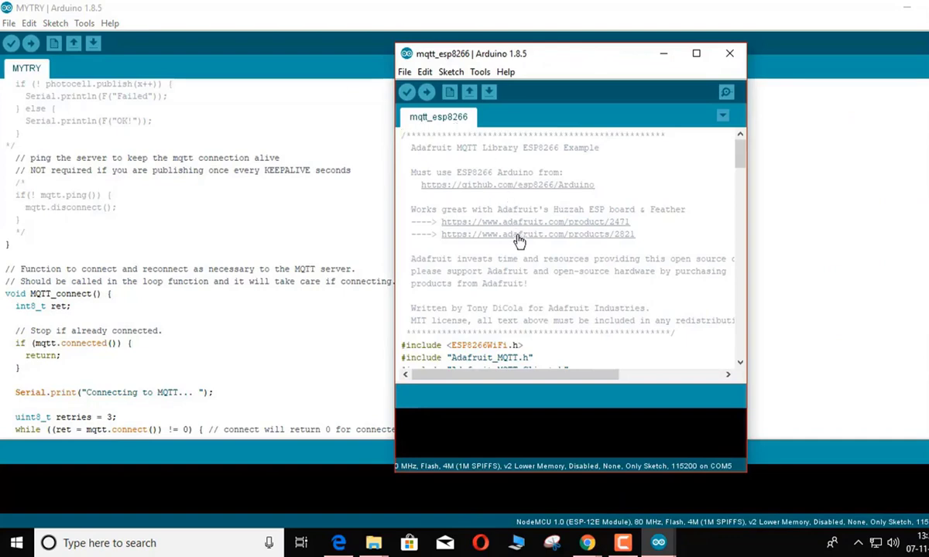
pyautogui.scroll(-5, 520, 242)
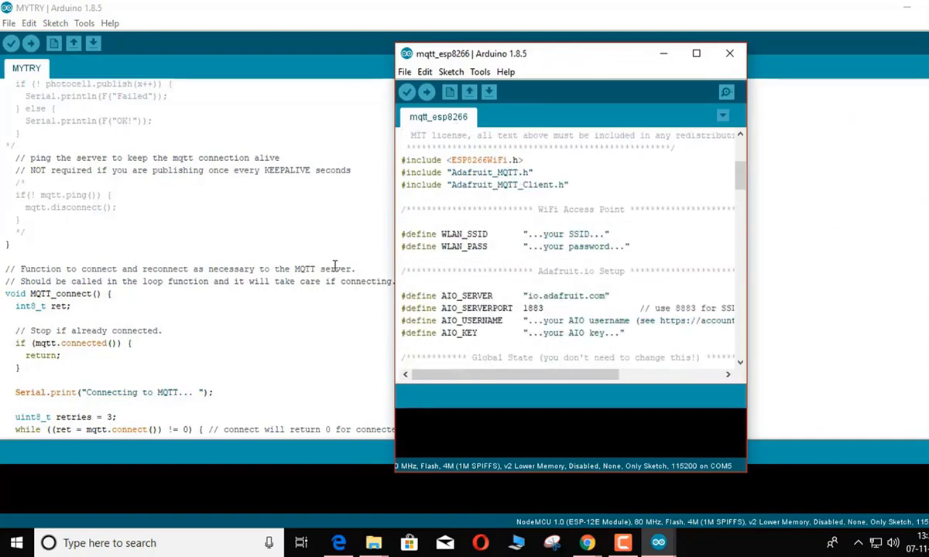
pyautogui.scroll(10, 202, 287)
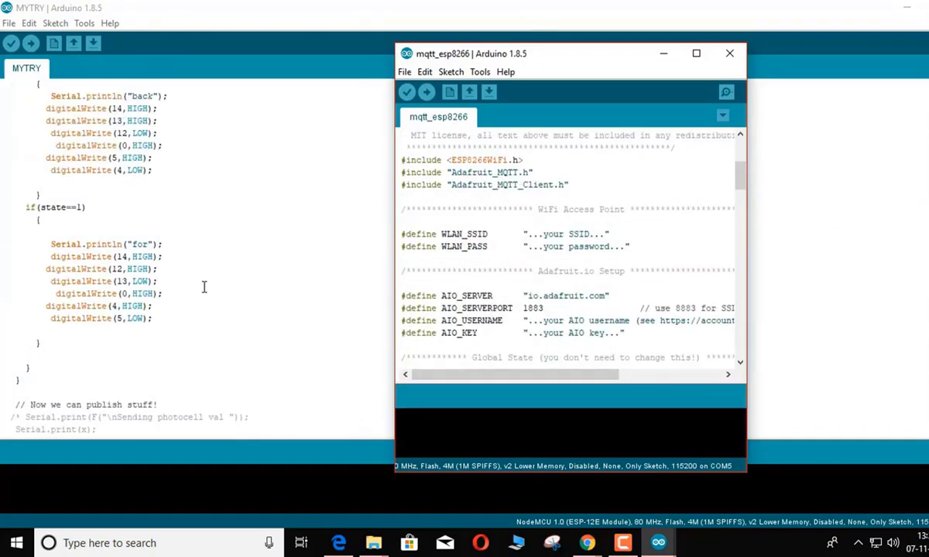
pyautogui.scroll(20, 204, 287)
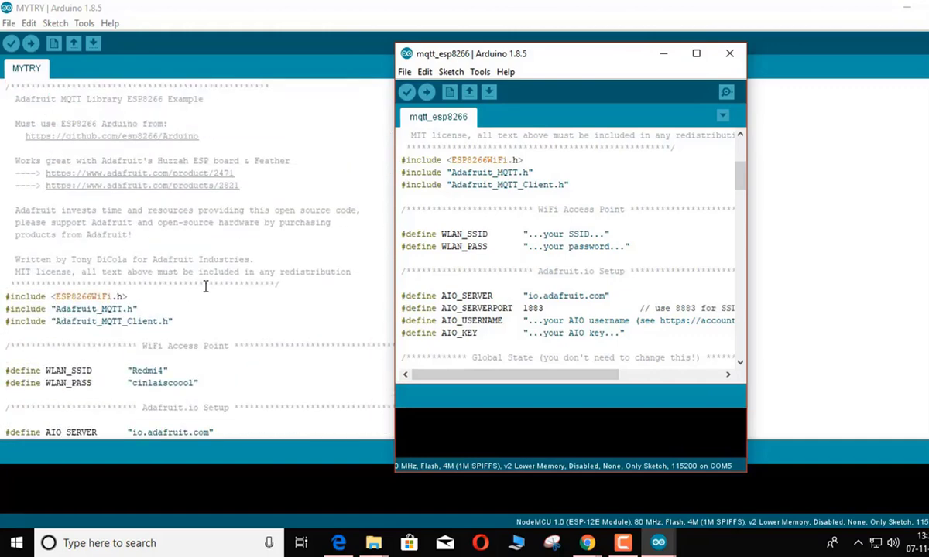
pyautogui.scroll(-3, 205, 287)
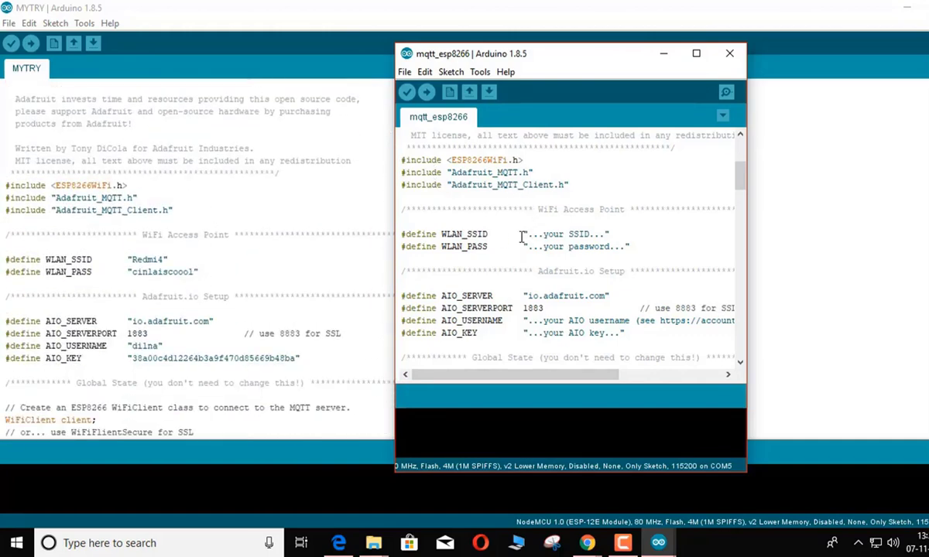
pyautogui.moveTo(522, 237); pyautogui.dragTo(628, 260)
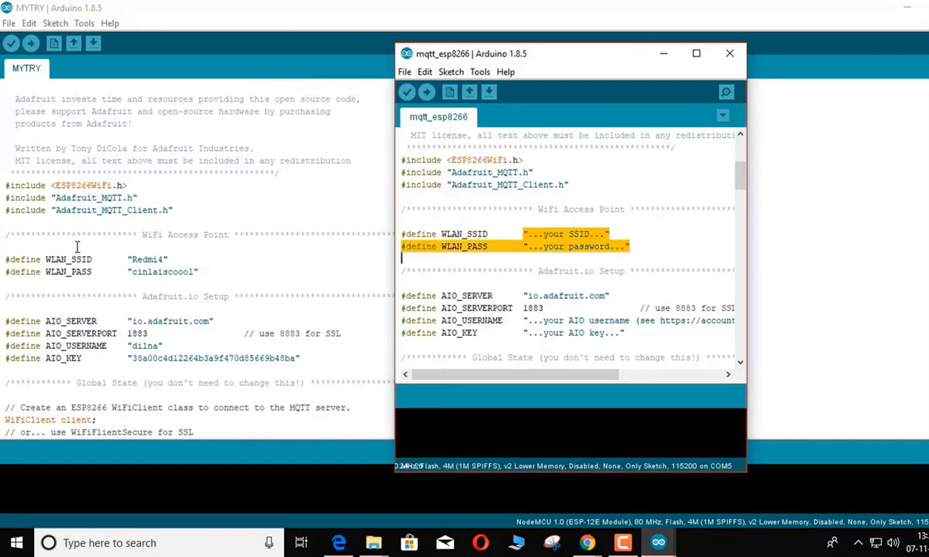
pyautogui.moveTo(7, 260); pyautogui.dragTo(198, 272)
pyautogui.moveTo(660, 545)
pyautogui.click(735, 471)
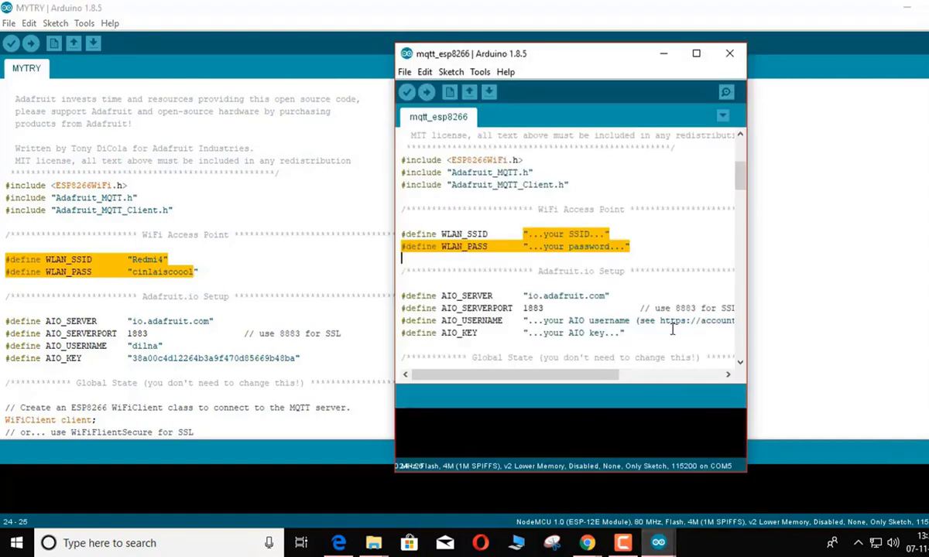
pyautogui.click(336, 277)
# Compare the example's AIO_USERNAME and AIO_KEY placeholders with MYTRY's filled-in values, ending on MYTRY
pyautogui.moveTo(661, 546)
pyautogui.click(735, 464)
pyautogui.scroll(-3, 647, 312)
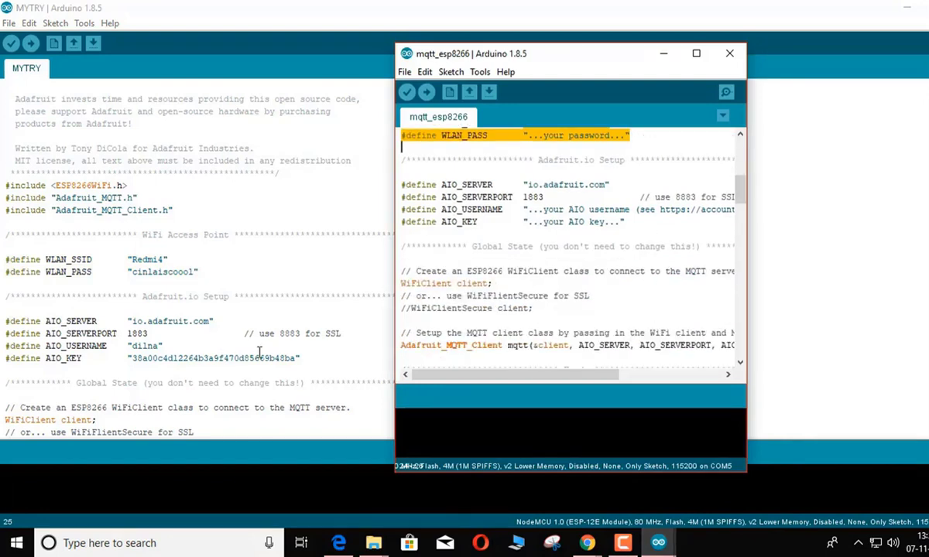
pyautogui.scroll(-2, 251, 333)
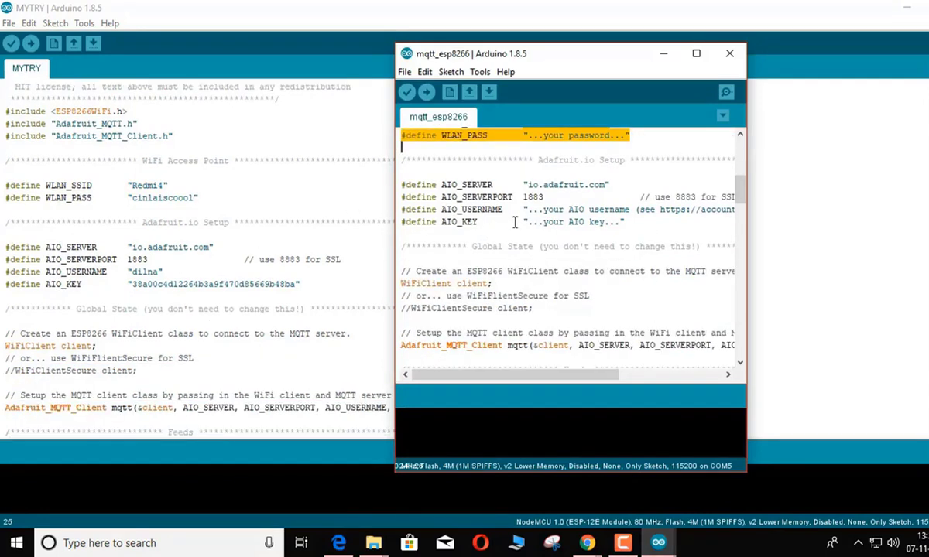
pyautogui.moveTo(523, 209); pyautogui.dragTo(694, 219)
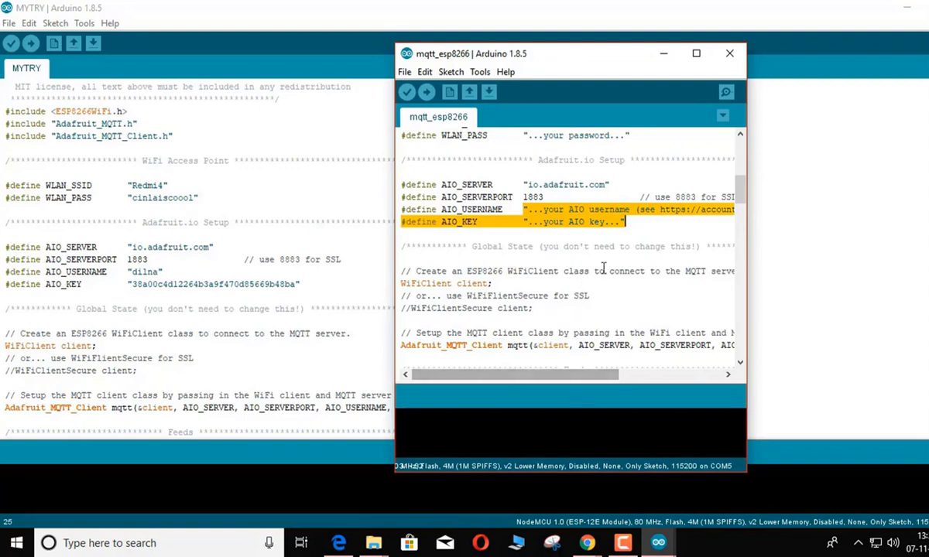
pyautogui.click(620, 246)
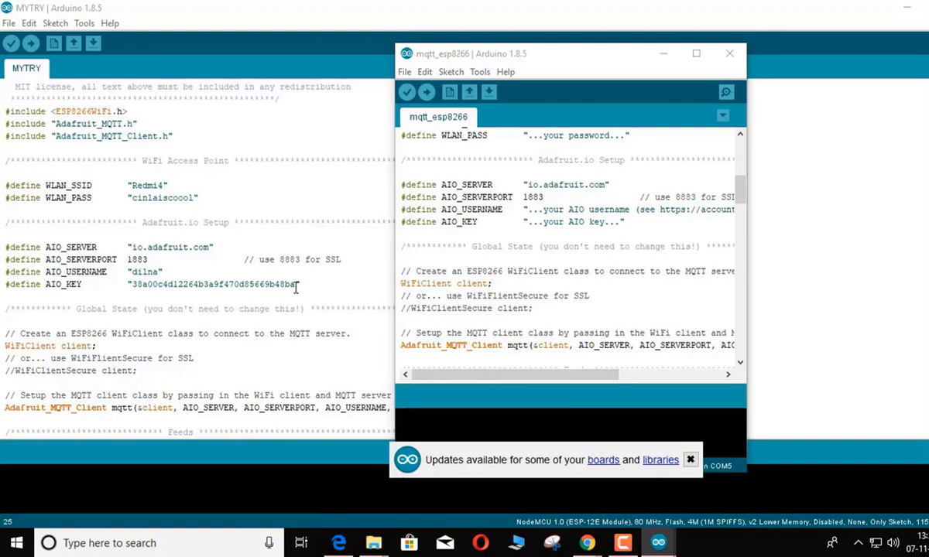
pyautogui.moveTo(298, 285); pyautogui.dragTo(11, 272)
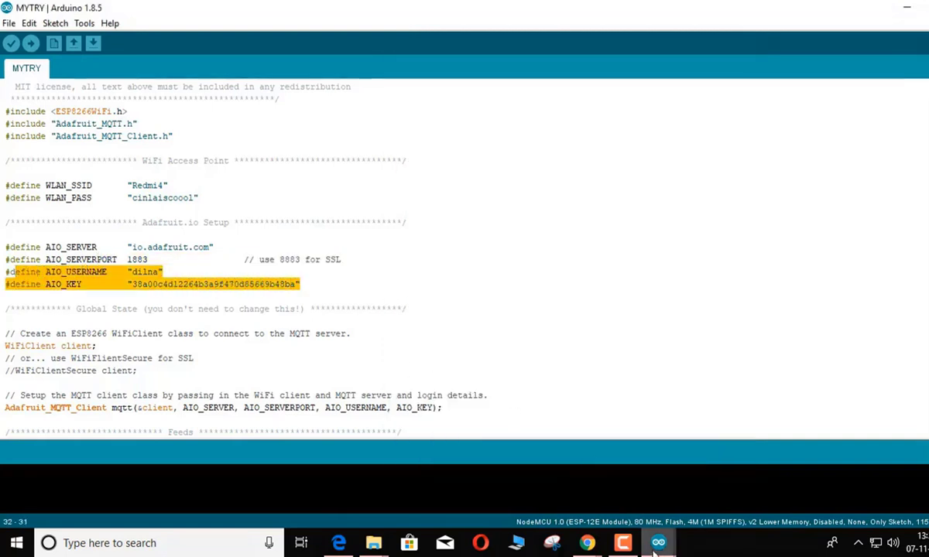
pyautogui.moveTo(658, 543)
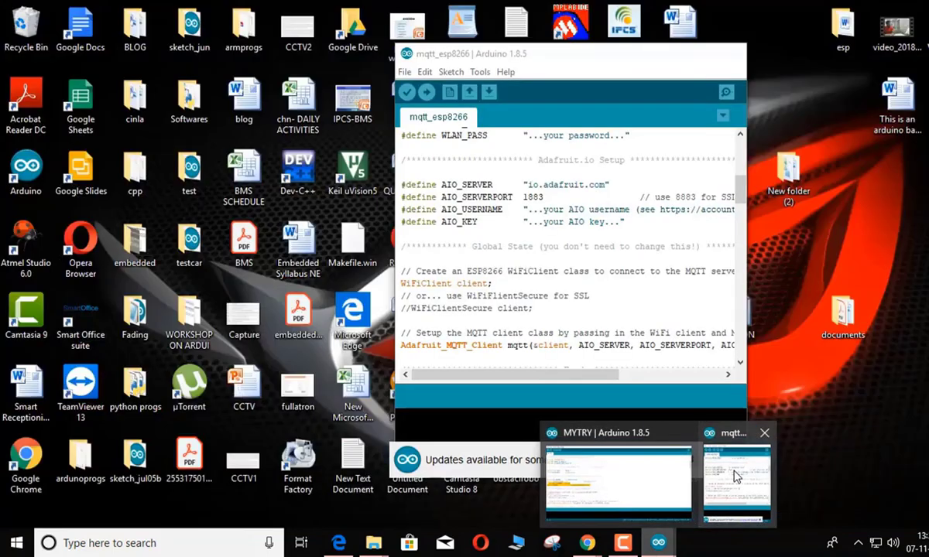
pyautogui.click(734, 474)
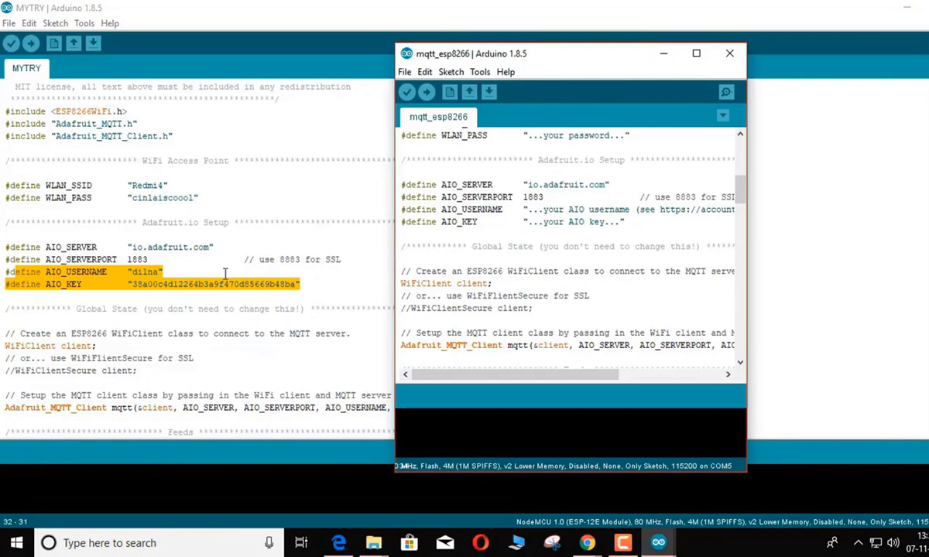
pyautogui.click(333, 296)
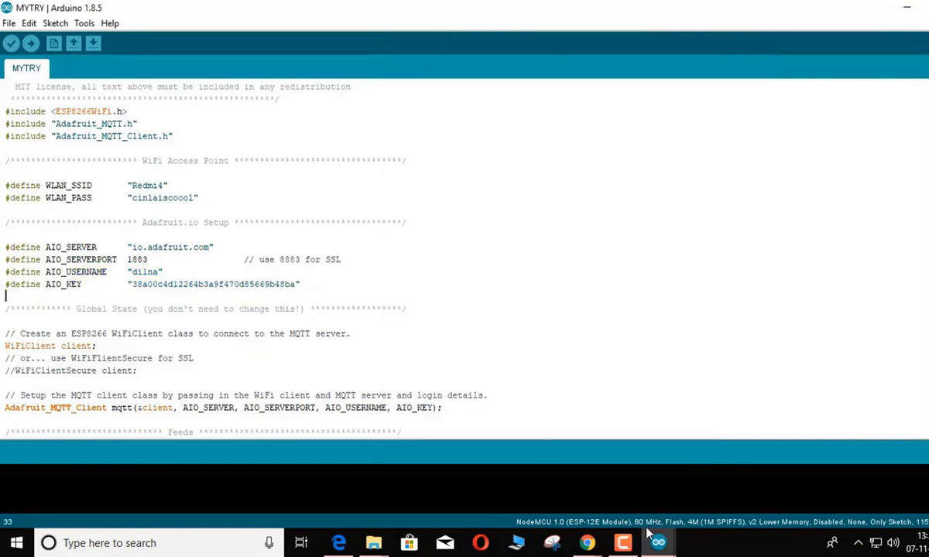
# Reveal the Adafruit IO account key and check its username against MYTRY's AIO_USERNAME
pyautogui.moveTo(588, 544)
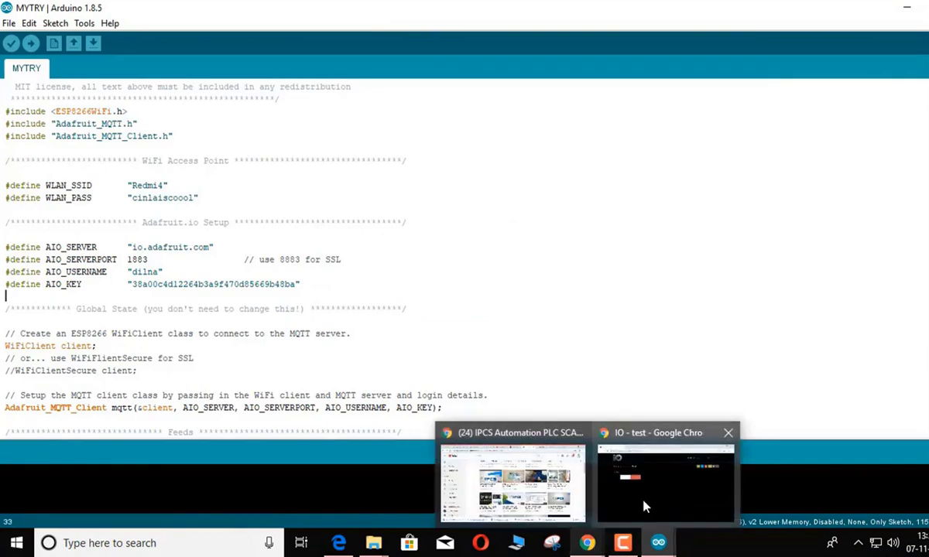
pyautogui.click(619, 480)
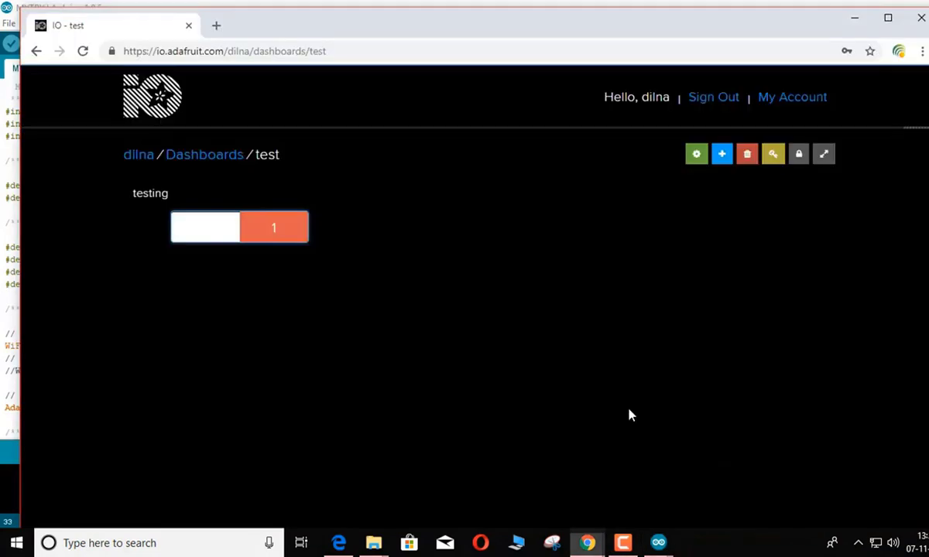
pyautogui.click(773, 154)
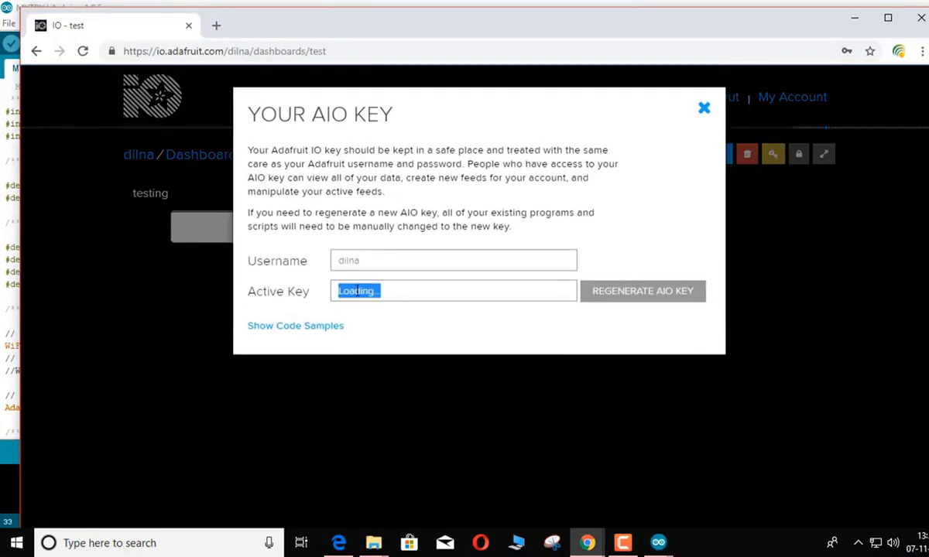
pyautogui.moveTo(431, 262); pyautogui.dragTo(318, 260)
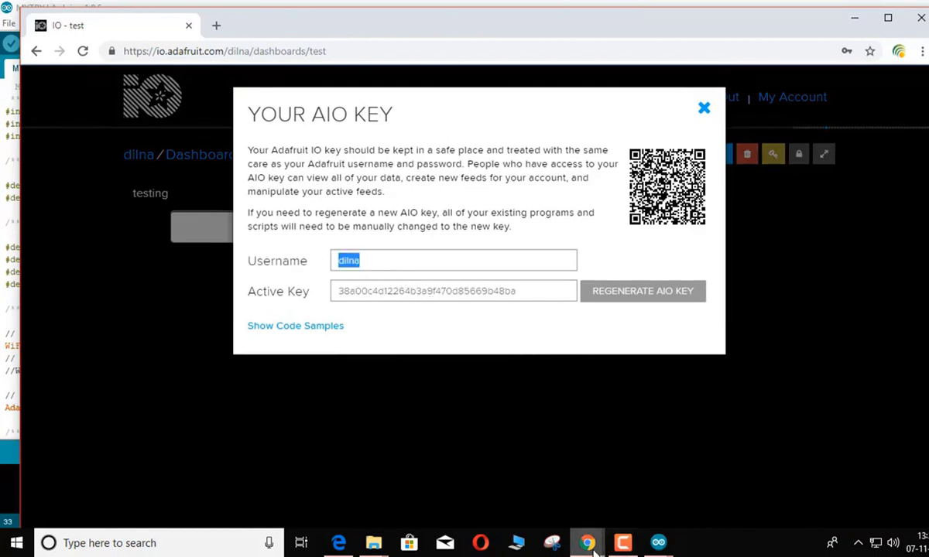
pyautogui.moveTo(658, 542)
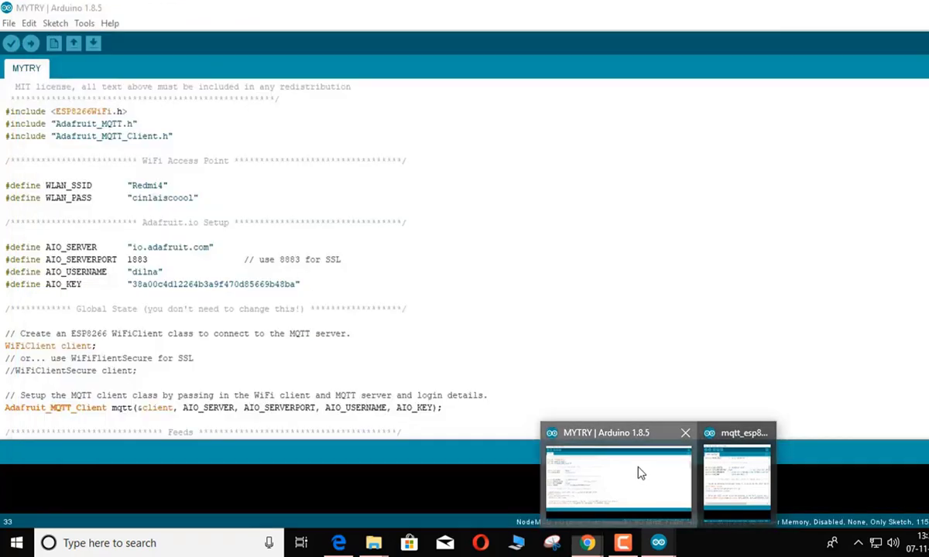
pyautogui.click(640, 473)
pyautogui.moveTo(164, 272); pyautogui.dragTo(117, 273)
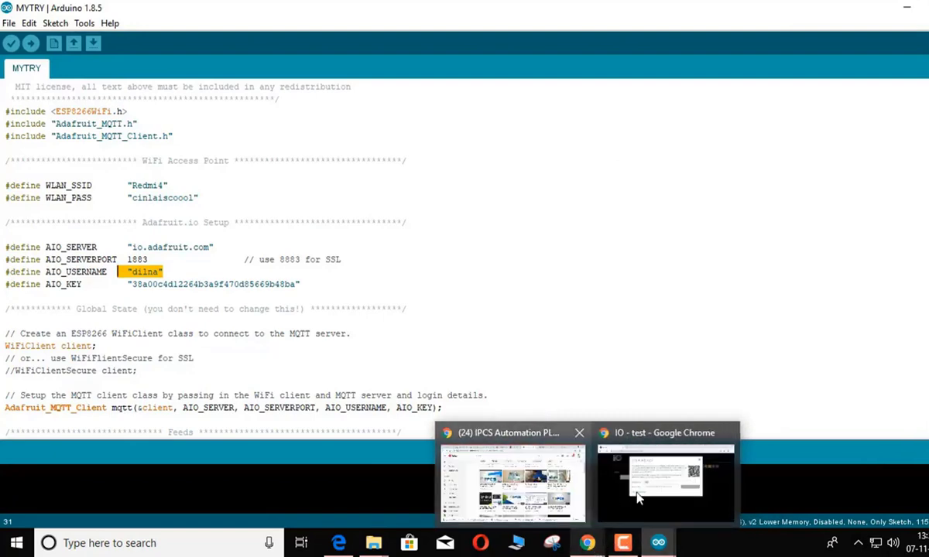
# Check the active AIO key against MYTRY's AIO_KEY value and close the key dialog
pyautogui.click(624, 447)
pyautogui.click(524, 303)
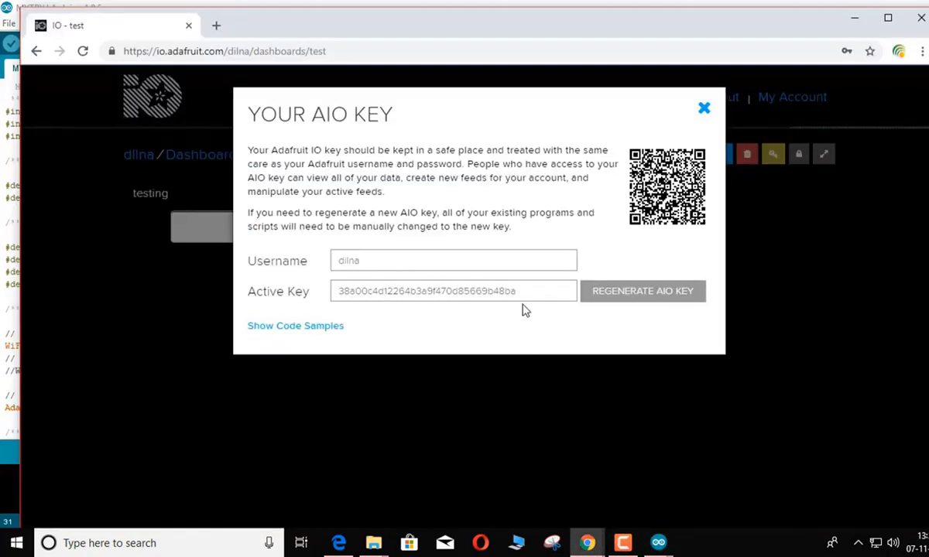
pyautogui.doubleClick(466, 291)
pyautogui.press('Escape')
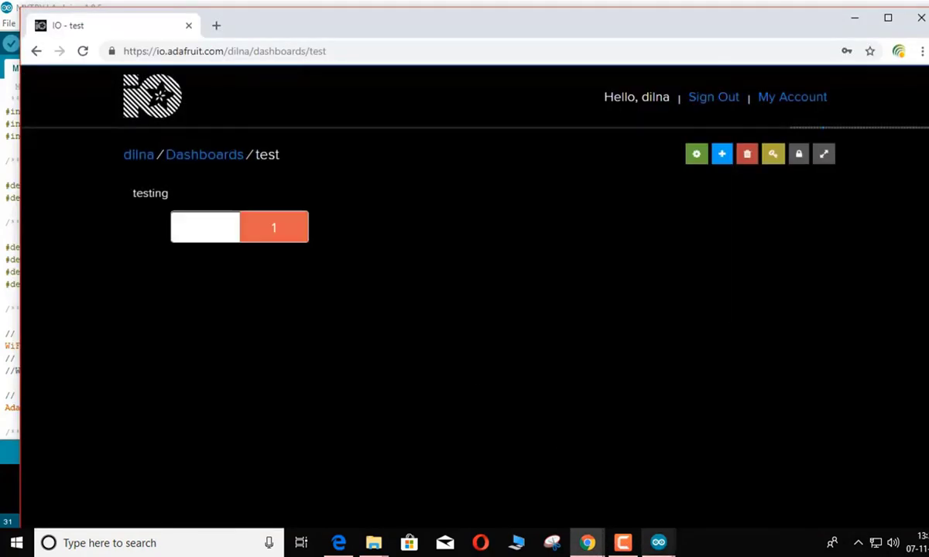
pyautogui.moveTo(659, 545)
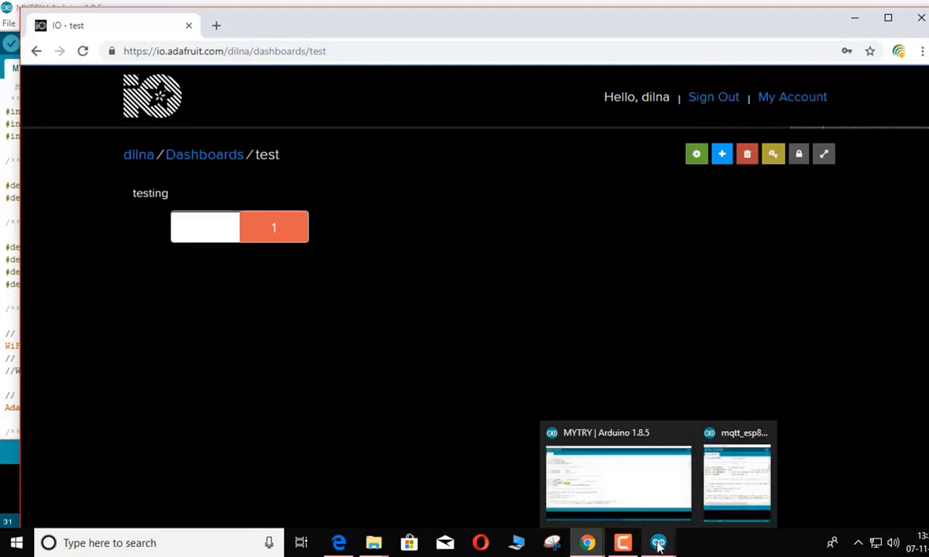
pyautogui.click(645, 493)
pyautogui.moveTo(297, 284); pyautogui.dragTo(130, 284)
# Verify MYTRY's subscribe path uses the robo feed, then return to the Adafruit IO test dashboard
pyautogui.click(429, 298)
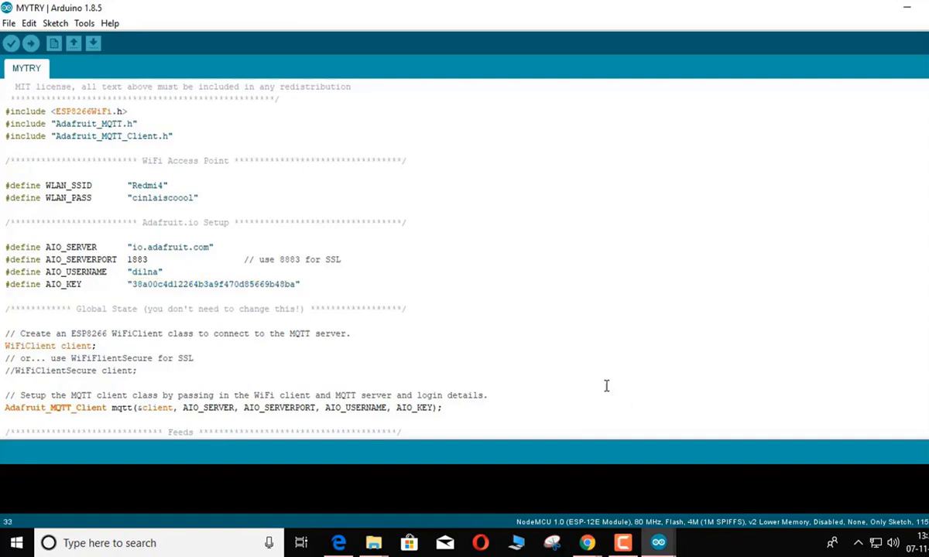
pyautogui.scroll(-6, 550, 369)
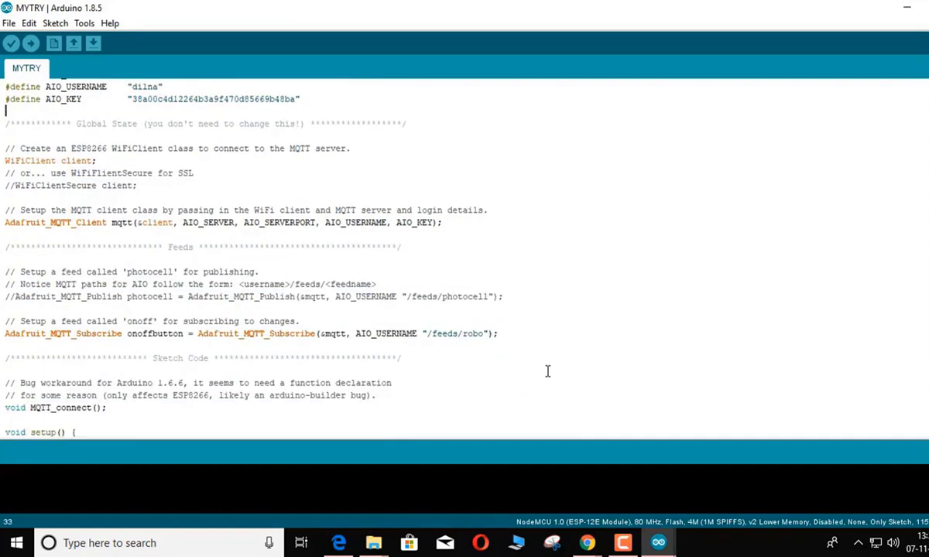
pyautogui.scroll(-2, 548, 372)
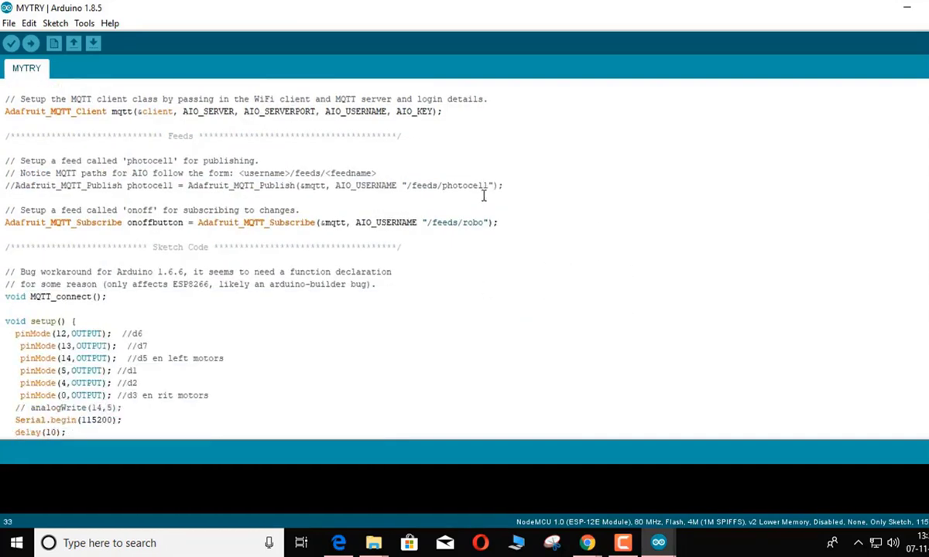
pyautogui.moveTo(484, 222); pyautogui.dragTo(463, 224)
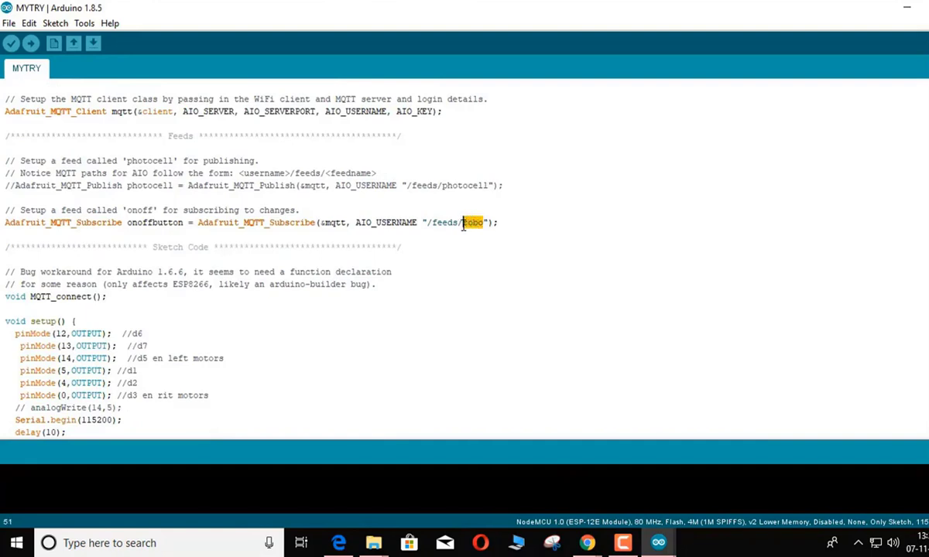
pyautogui.click(532, 272)
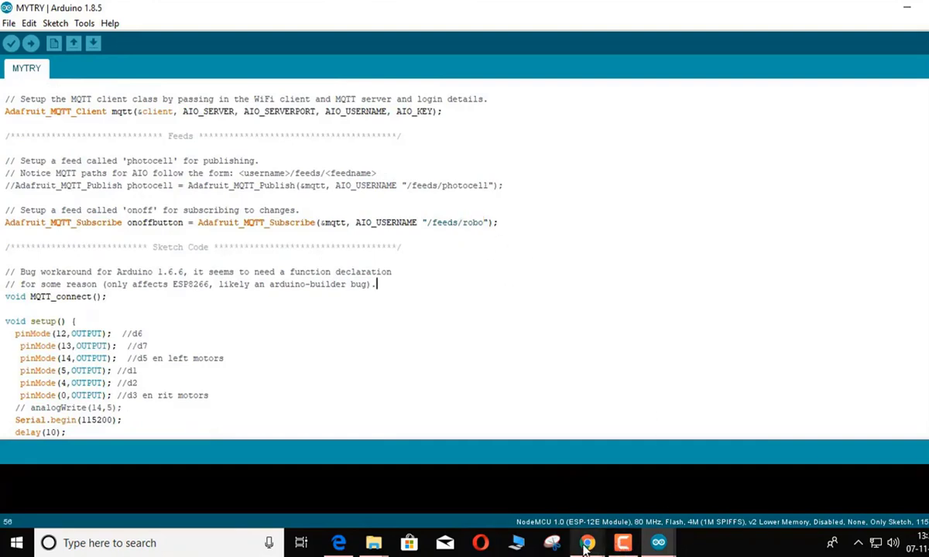
pyautogui.moveTo(590, 546)
pyautogui.click(661, 488)
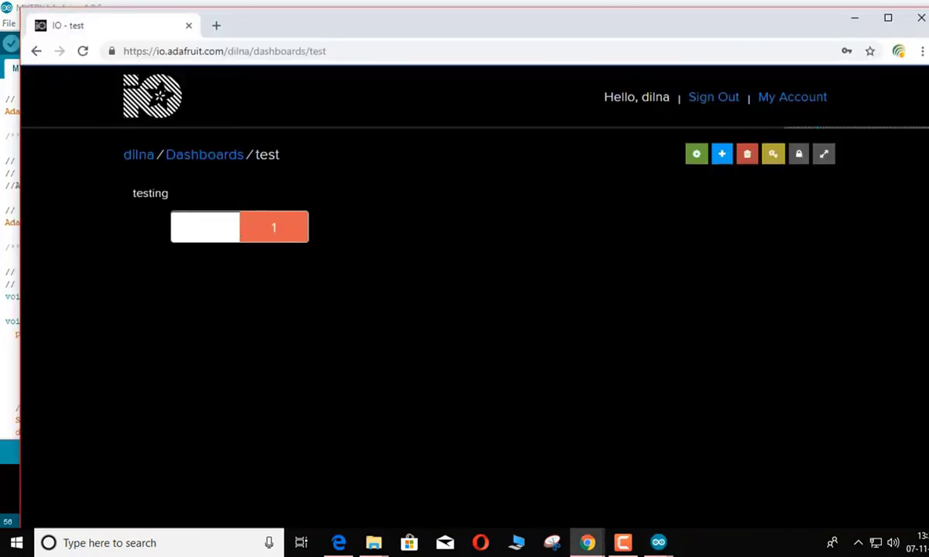
# Reopen the test dashboard from the Dashboards list, then return to the MYTRY sketch
pyautogui.doubleClick(267, 154)
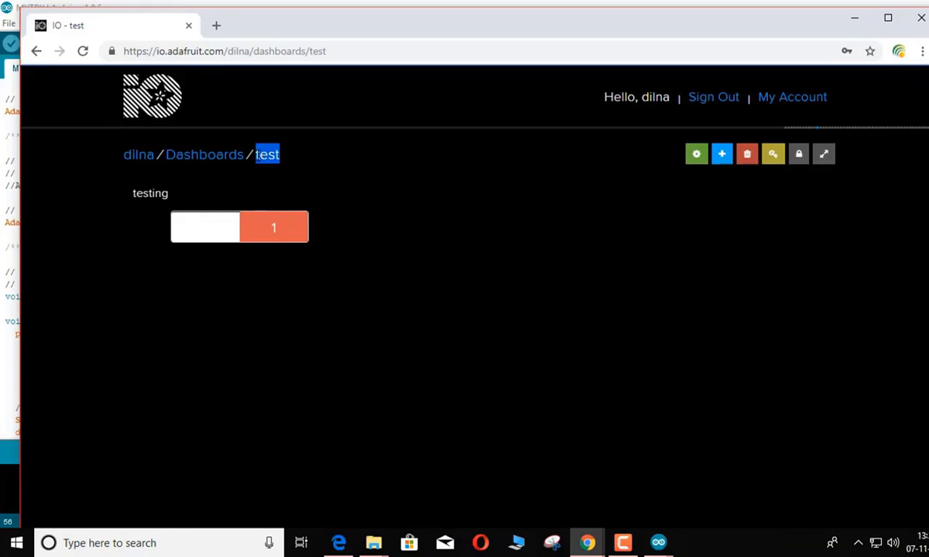
pyautogui.click(389, 195)
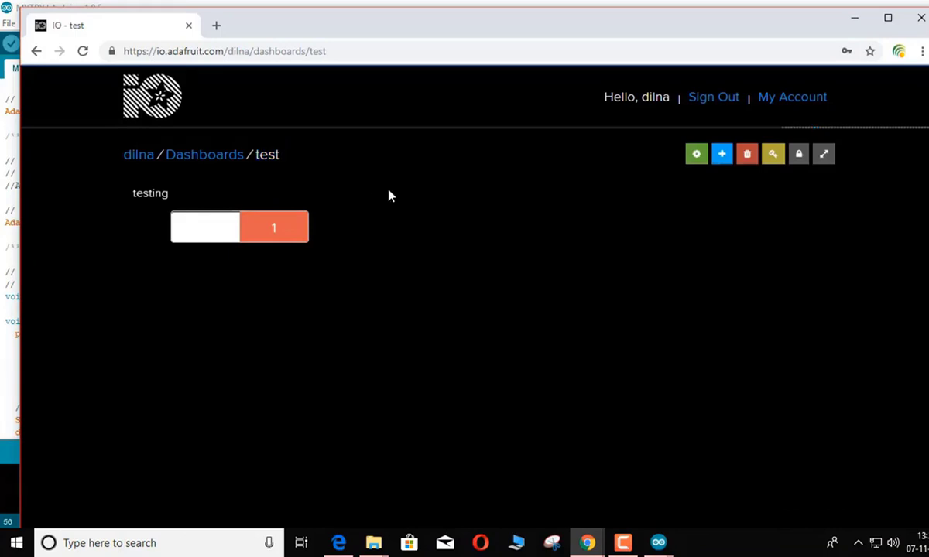
pyautogui.click(36, 51)
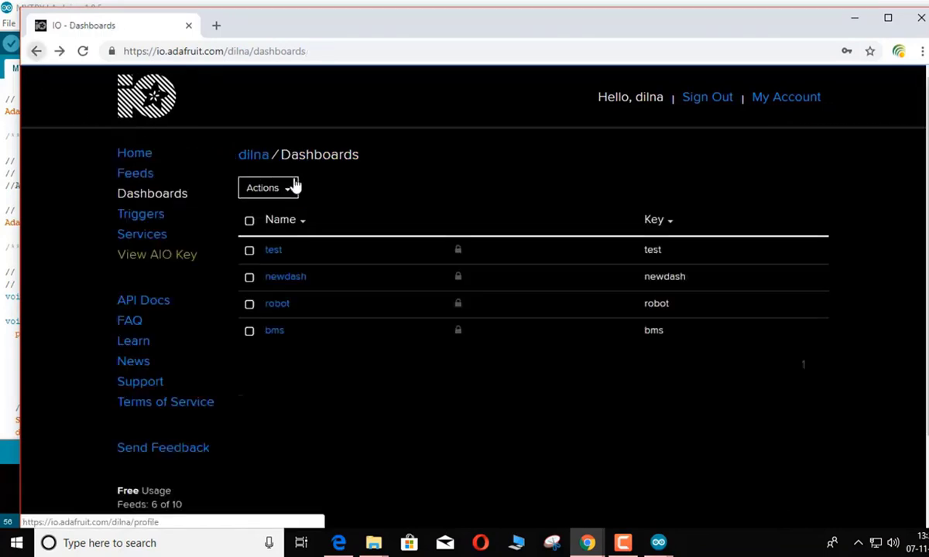
pyautogui.click(272, 251)
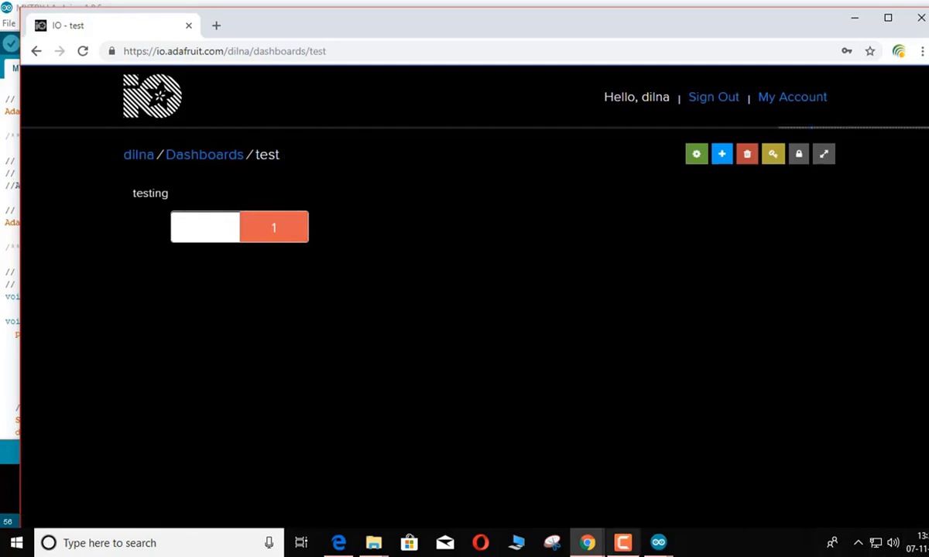
pyautogui.moveTo(582, 548)
pyautogui.moveTo(658, 544)
pyautogui.click(647, 479)
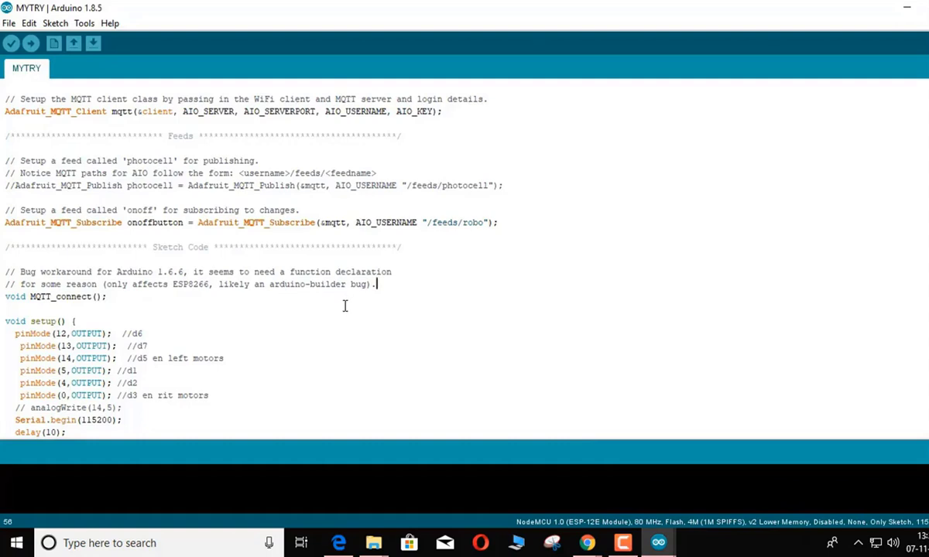
pyautogui.scroll(-5, 345, 307)
pyautogui.scroll(1, 341, 309)
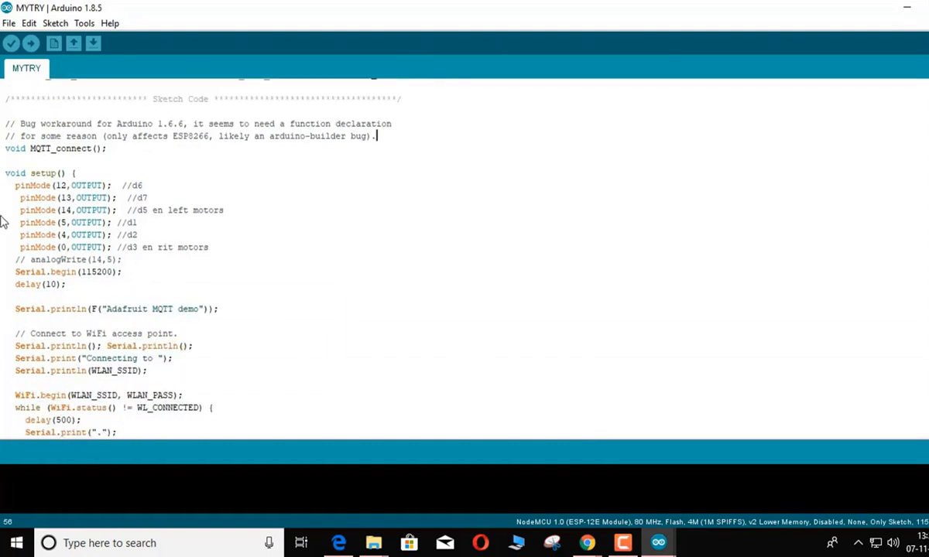
pyautogui.moveTo(14, 186); pyautogui.dragTo(179, 309)
pyautogui.click(364, 308)
pyautogui.scroll(-8, 415, 360)
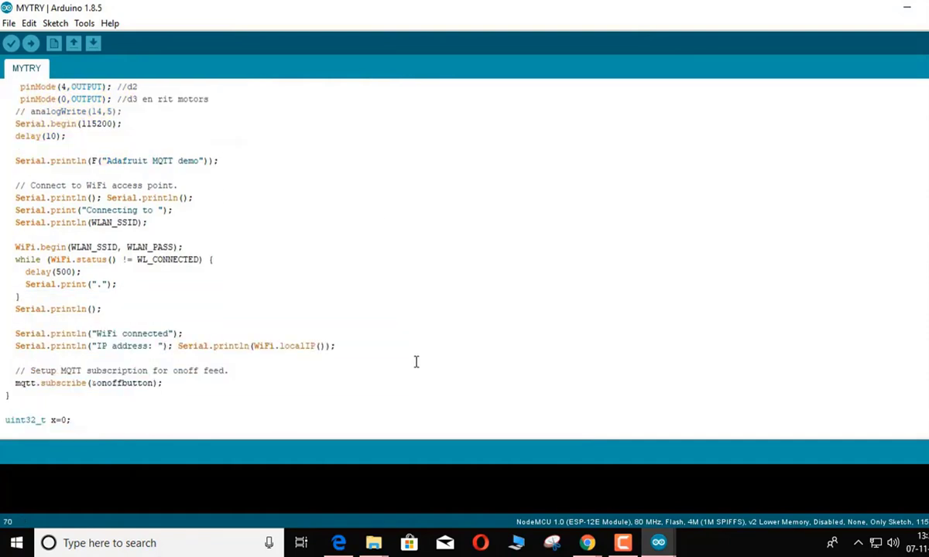
pyautogui.scroll(-19, 416, 370)
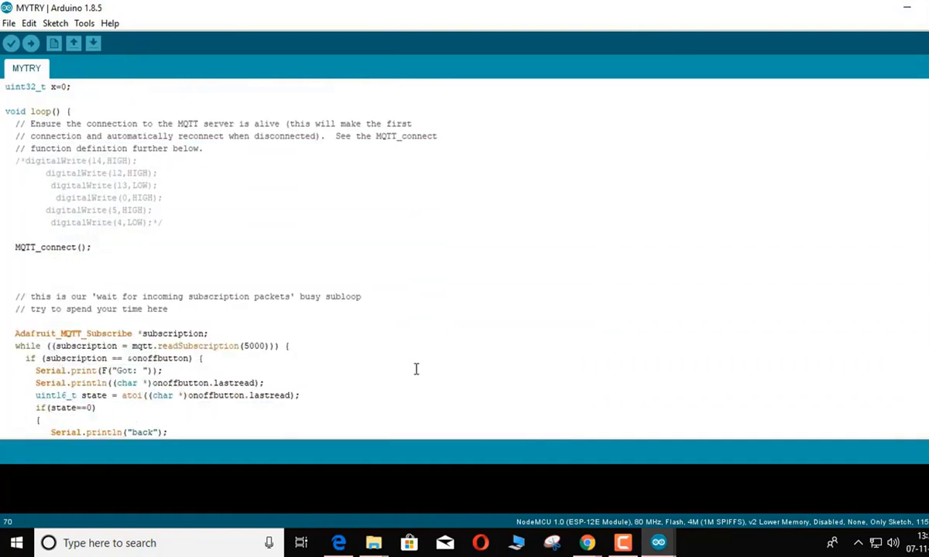
pyautogui.scroll(-12, 416, 369)
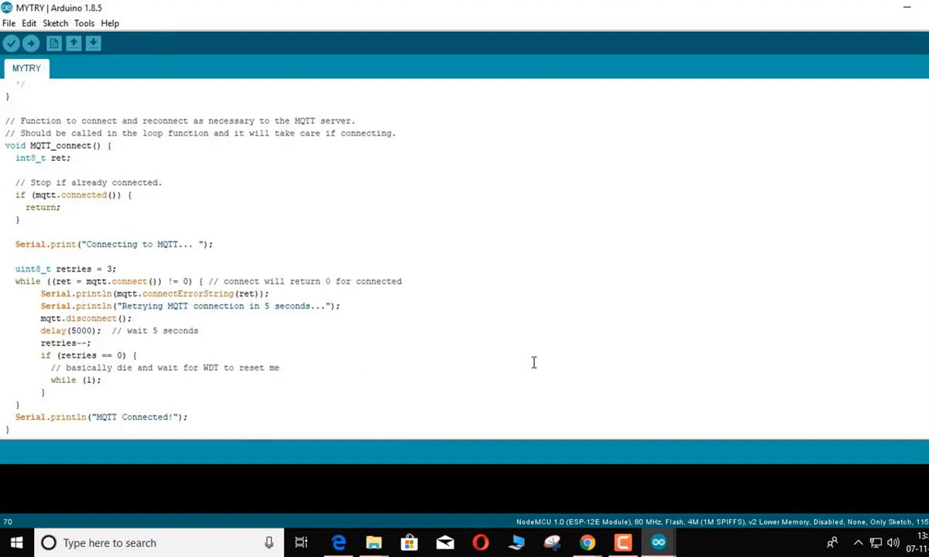
pyautogui.scroll(18, 533, 362)
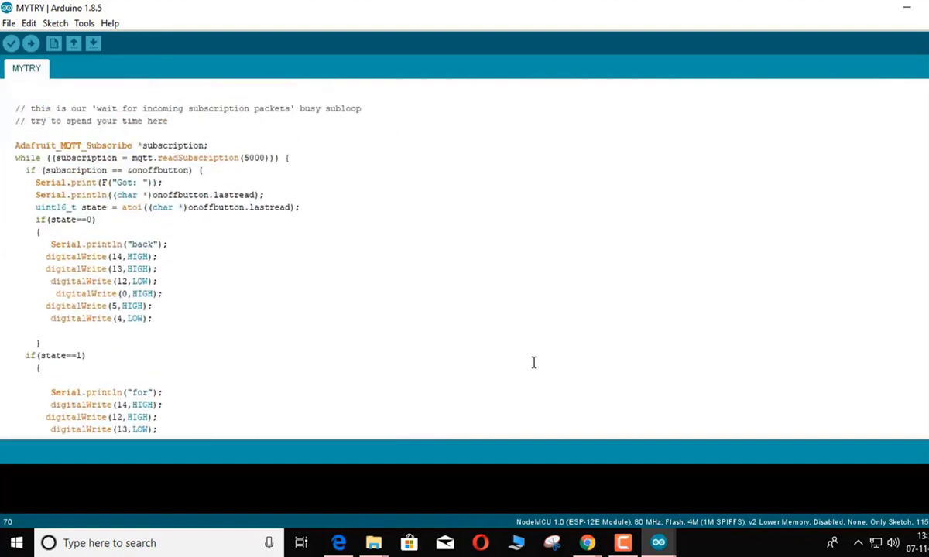
pyautogui.scroll(20, 533, 363)
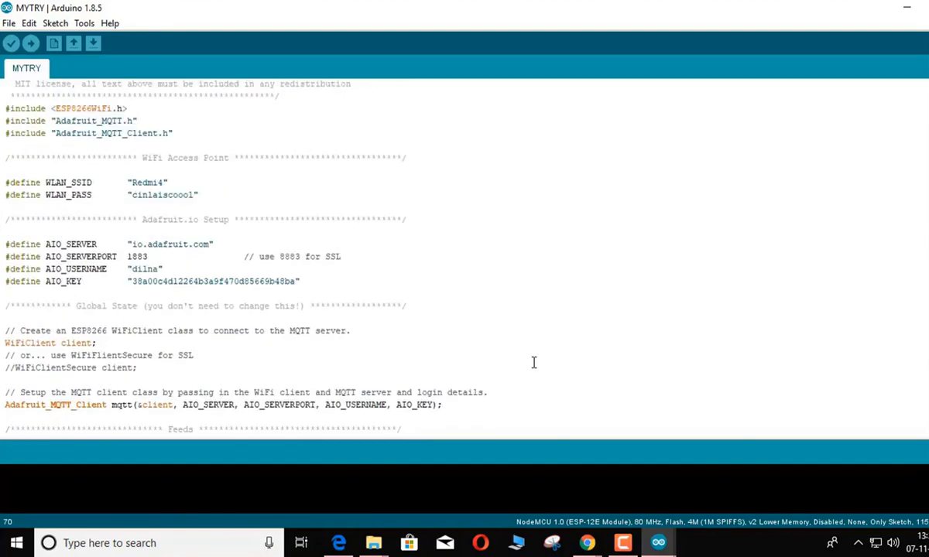
pyautogui.moveTo(624, 541)
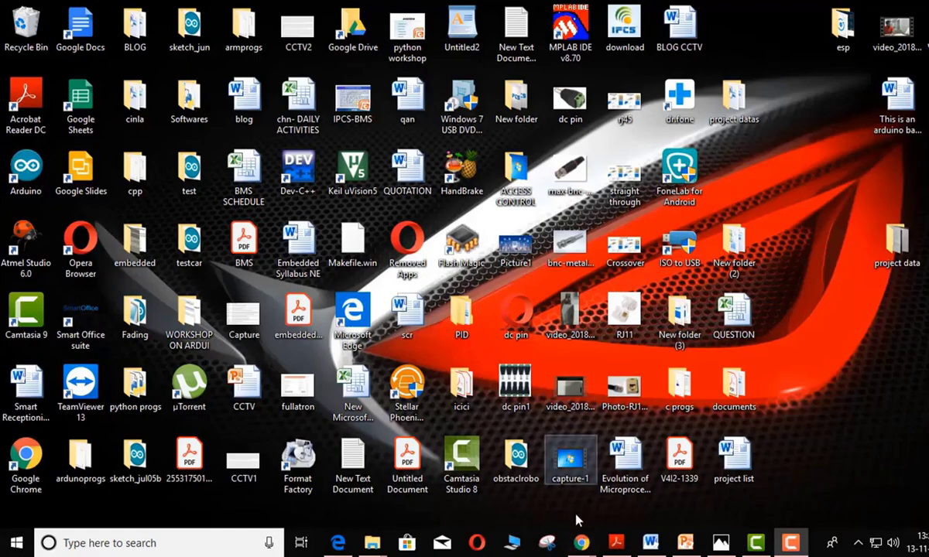
# Open the robot dashboard and cycle its forward and leftright toggles, leaving forward 0, leftright 1
pyautogui.moveTo(581, 542)
pyautogui.click(642, 507)
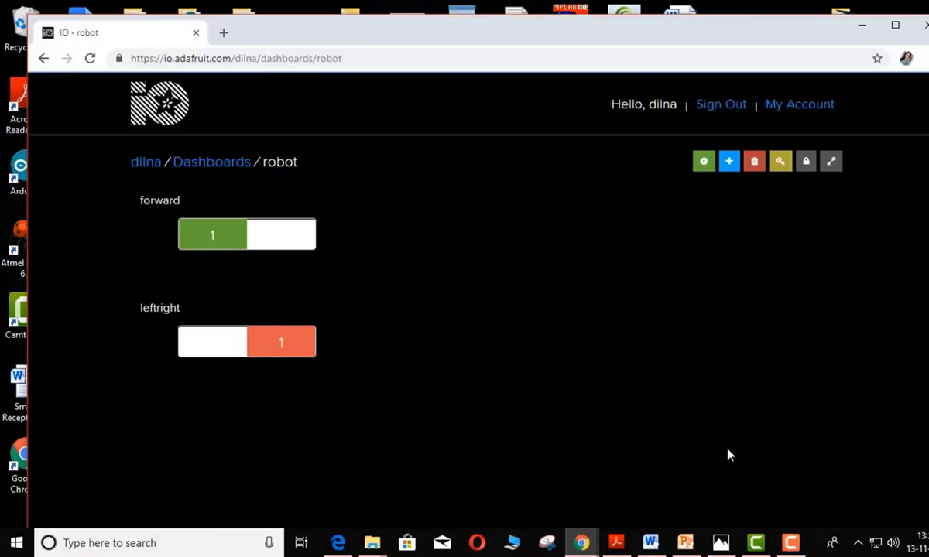
pyautogui.click(299, 242)
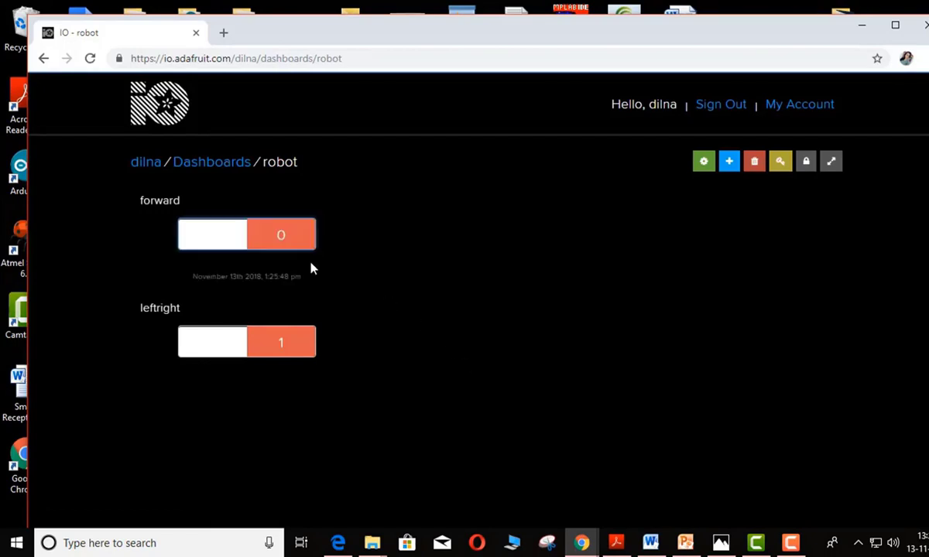
pyautogui.click(235, 245)
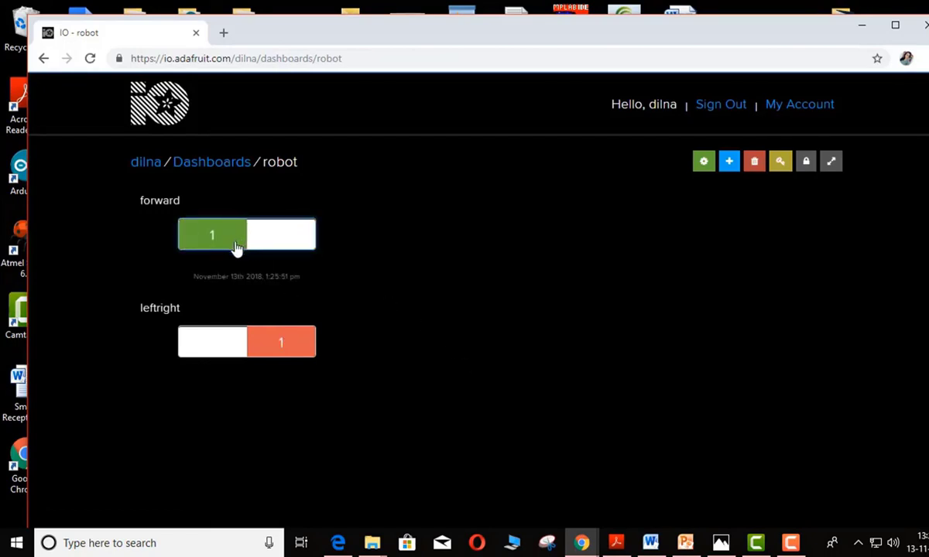
pyautogui.click(291, 353)
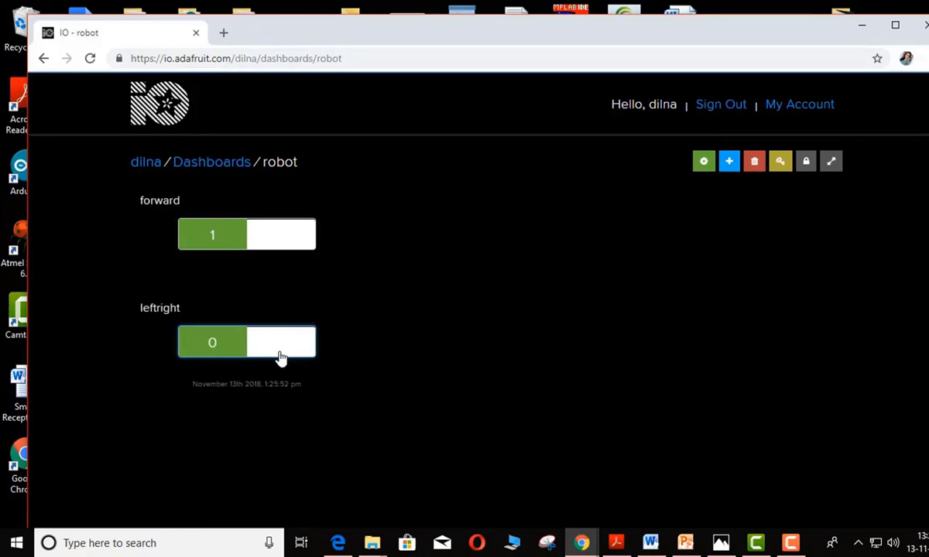
pyautogui.click(212, 346)
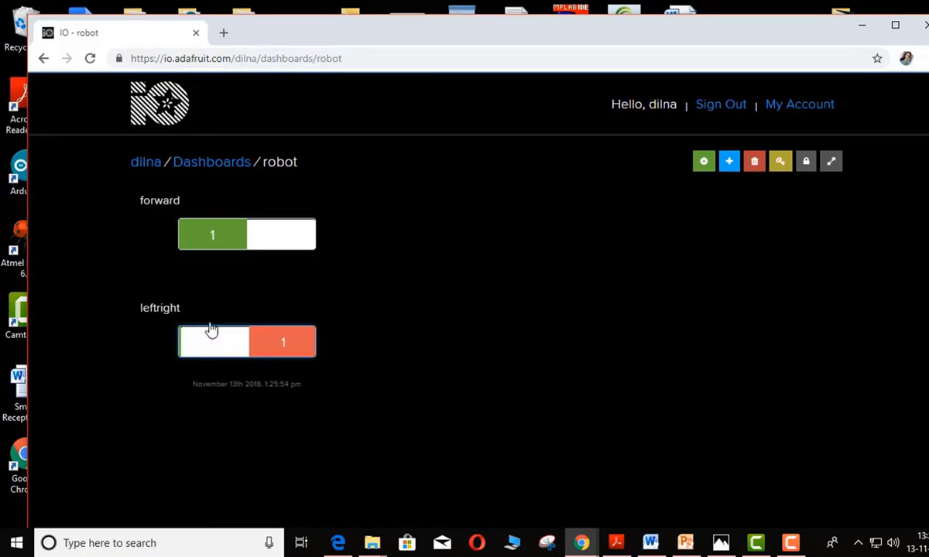
pyautogui.click(272, 241)
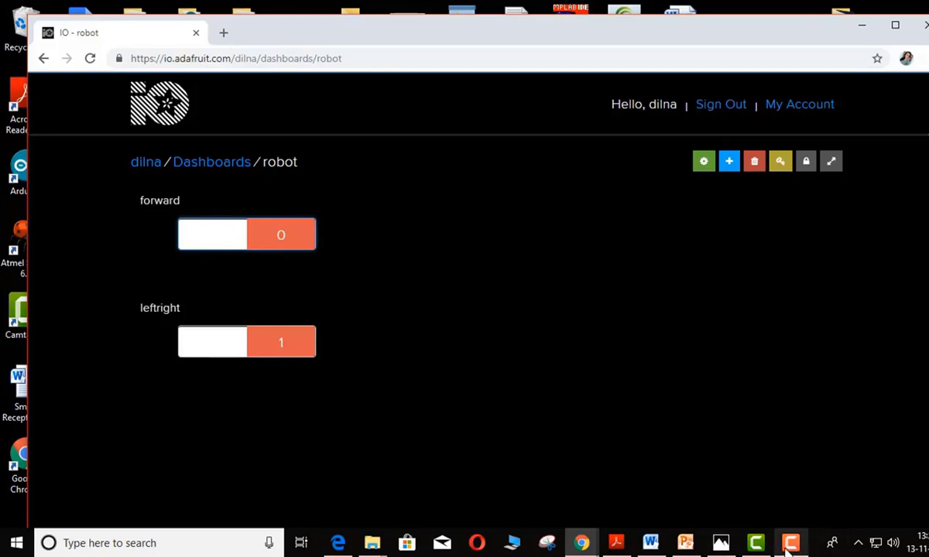
pyautogui.moveTo(789, 544)
pyautogui.click(847, 513)
# Stop the screen recording to move to the phone demo of Google Assistant driving the robot
pyautogui.click(849, 512)
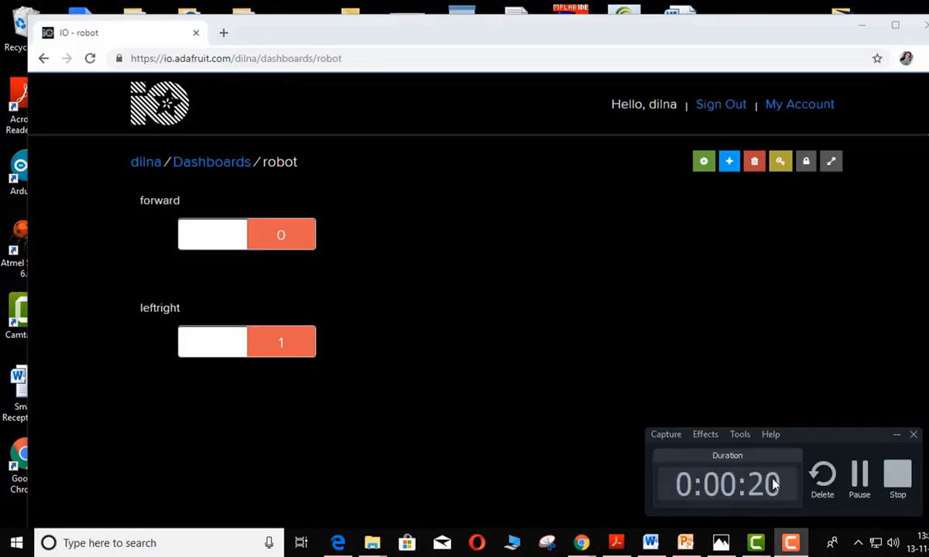